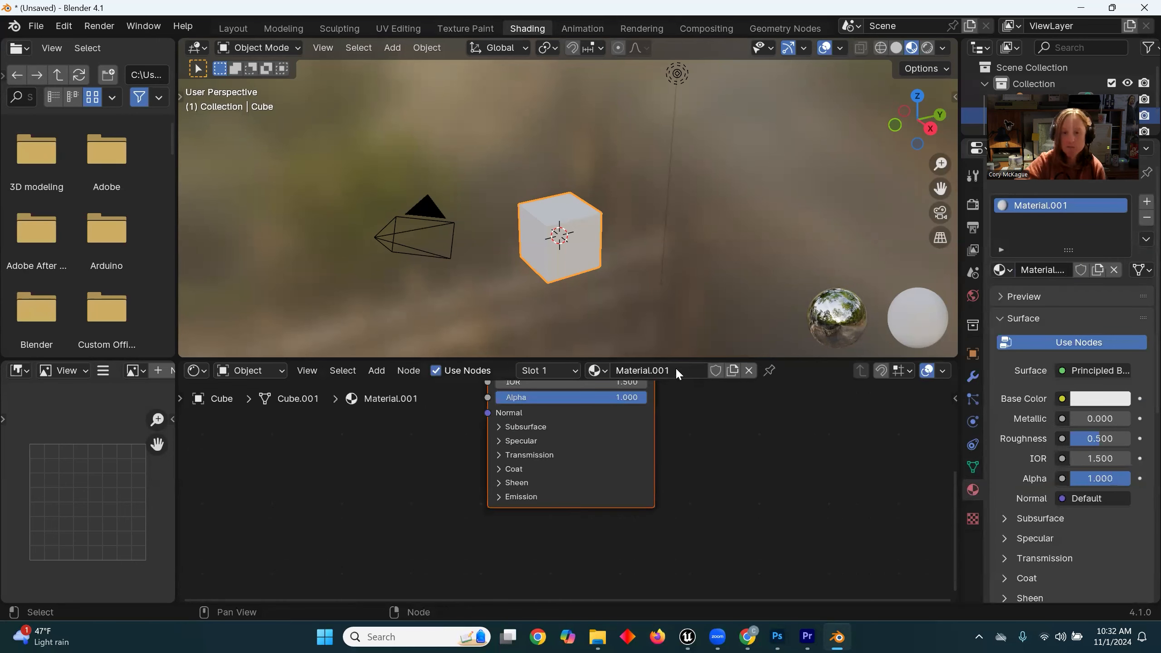
Step: Rename the cube's material as "crate"
{"action": "left_click", "coordinate": [677, 371]}
{"action": "type", "text": "crate"}
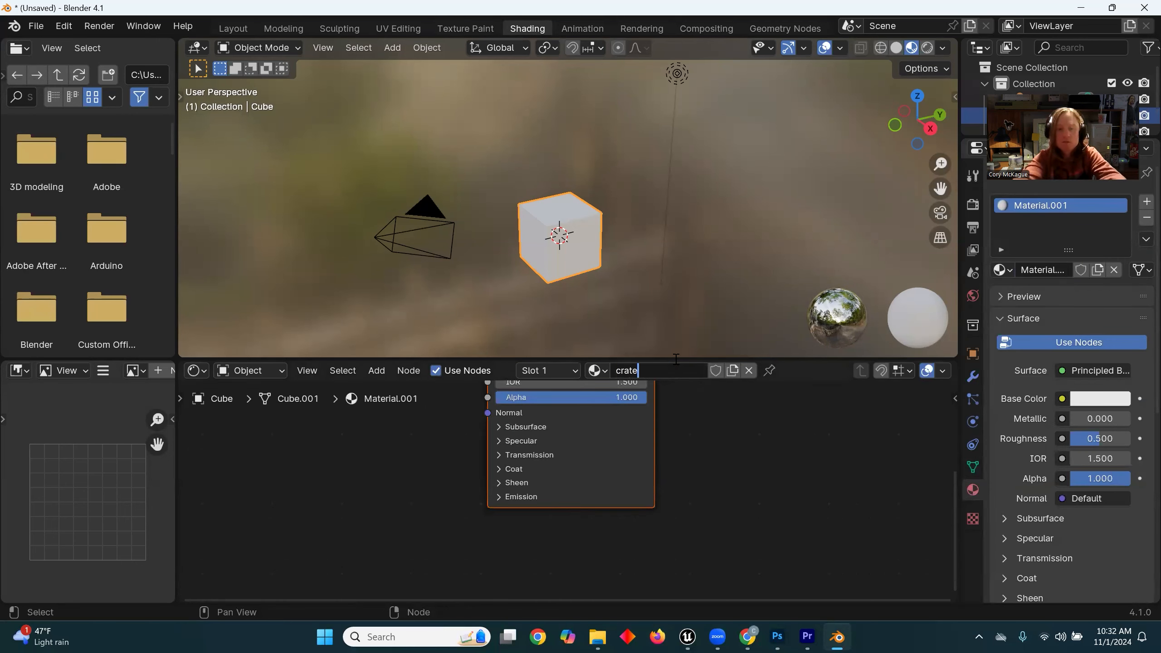
{"action": "key", "text": "Return"}
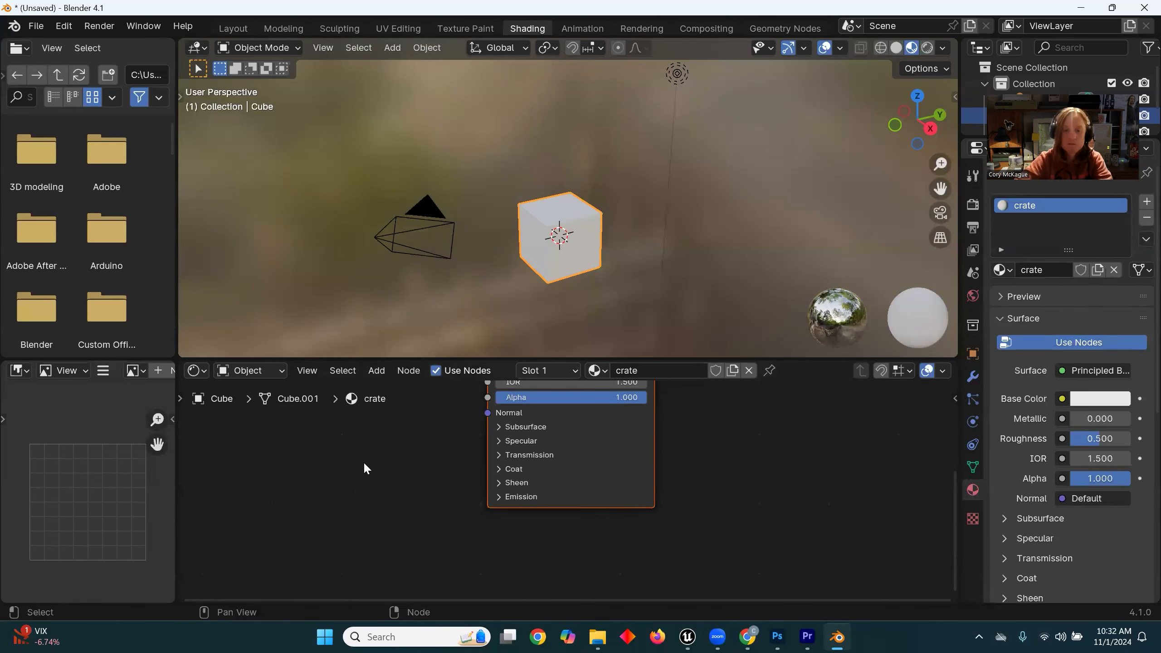
Step: Bring side1.jpg, side1_Normal.png and side1Roughness1.png from the Desktop crate folder into the material's node graph as image textures
{"action": "left_click", "coordinate": [598, 636]}
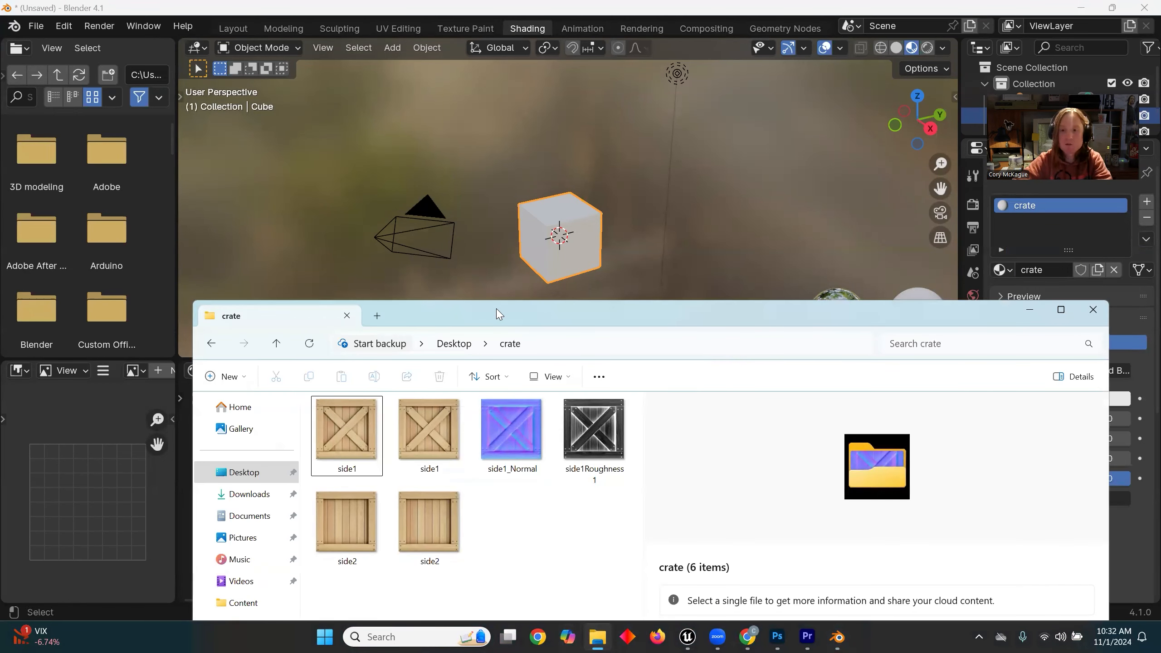
{"action": "left_click_drag", "start_coordinate": [499, 313], "coordinate": [872, 137]}
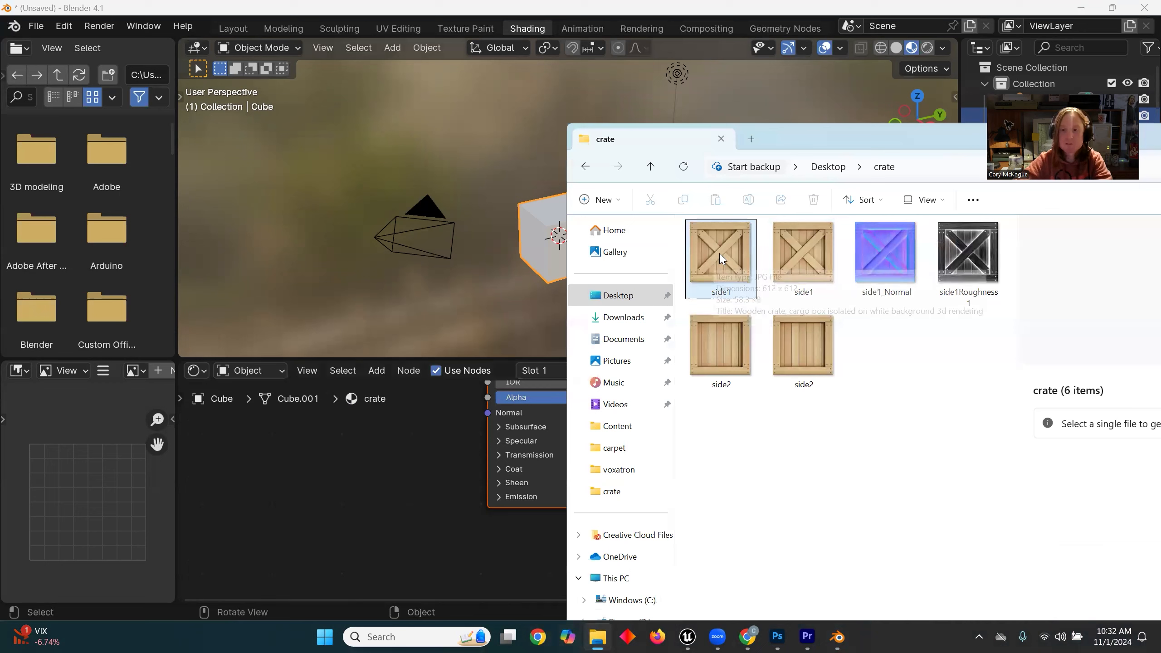
{"action": "left_click_drag", "start_coordinate": [726, 251], "coordinate": [312, 448]}
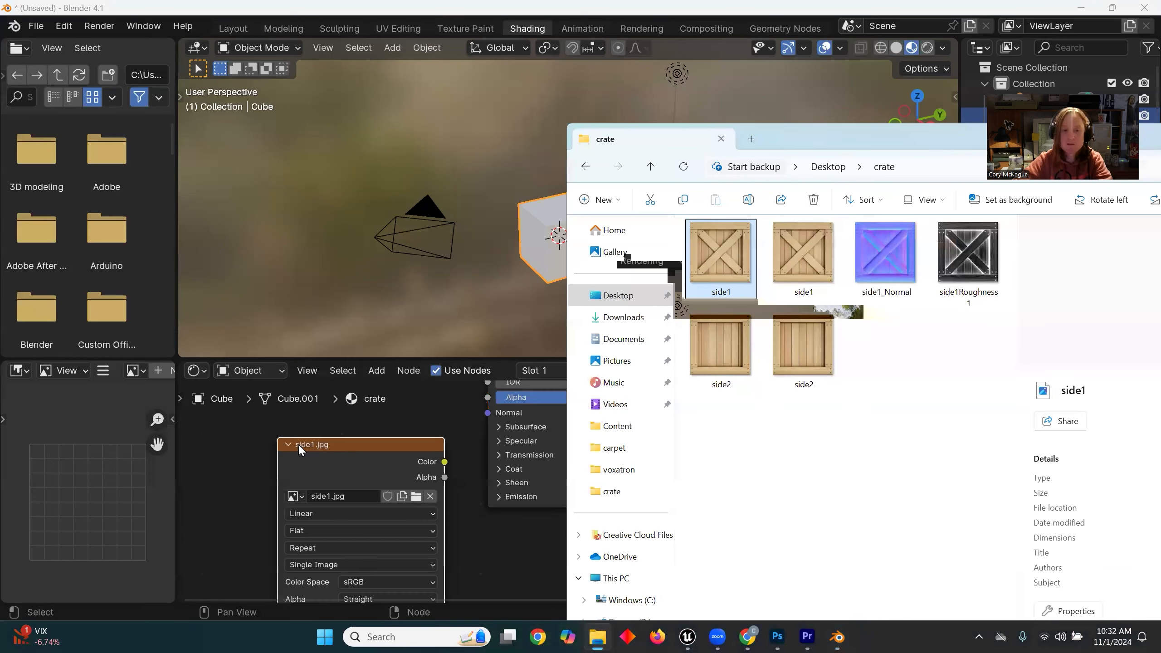
{"action": "left_click_drag", "start_coordinate": [885, 263], "coordinate": [217, 465]}
{"action": "left_click_drag", "start_coordinate": [968, 259], "coordinate": [432, 420]}
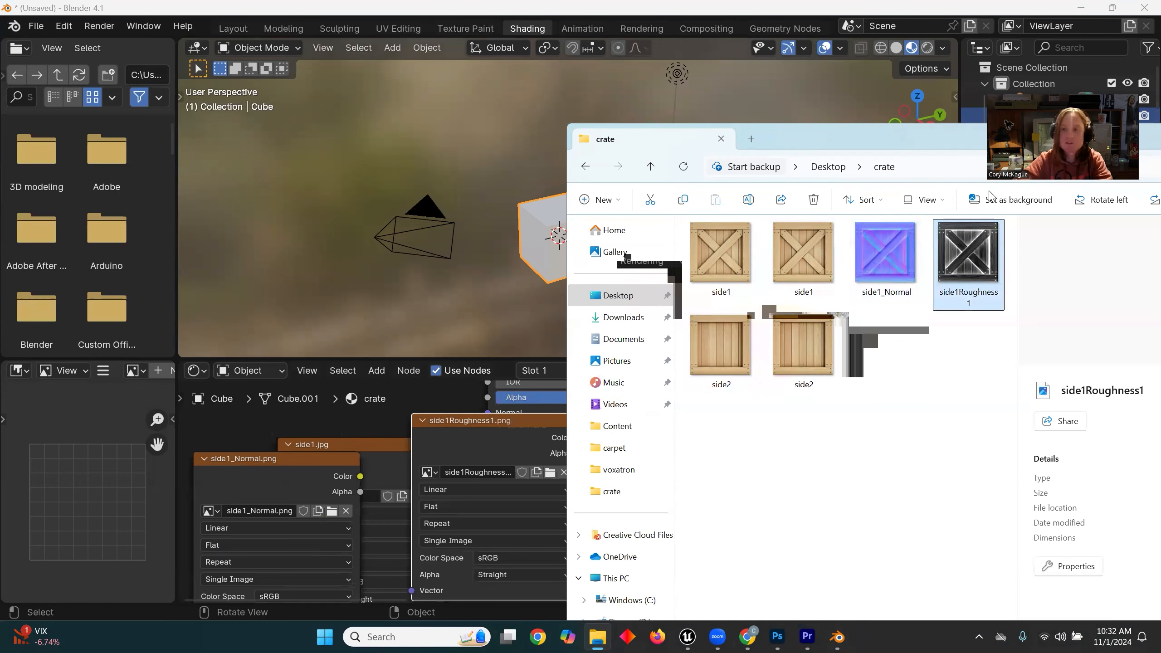
{"action": "left_click_drag", "start_coordinate": [884, 143], "coordinate": [924, 190]}
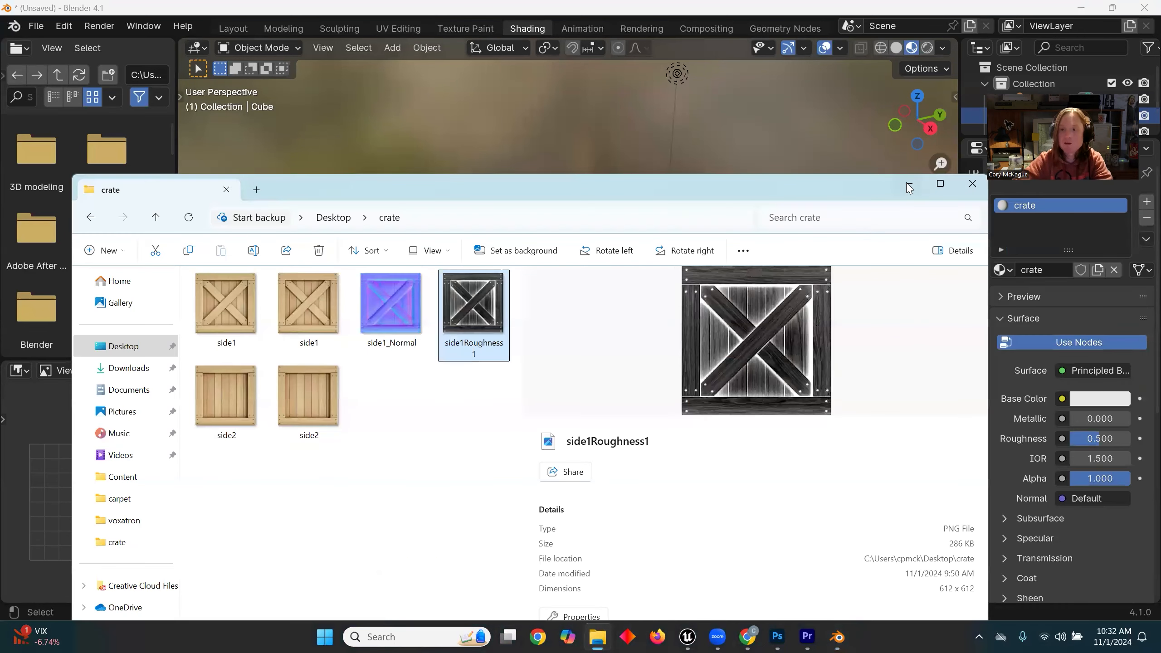
{"action": "left_click", "coordinate": [909, 185]}
Step: Enlarge the node editor, spread the image nodes apart, and connect the side1.jpg Color output to the Principled BSDF Base Color
{"action": "left_click_drag", "start_coordinate": [454, 359], "coordinate": [466, 196]}
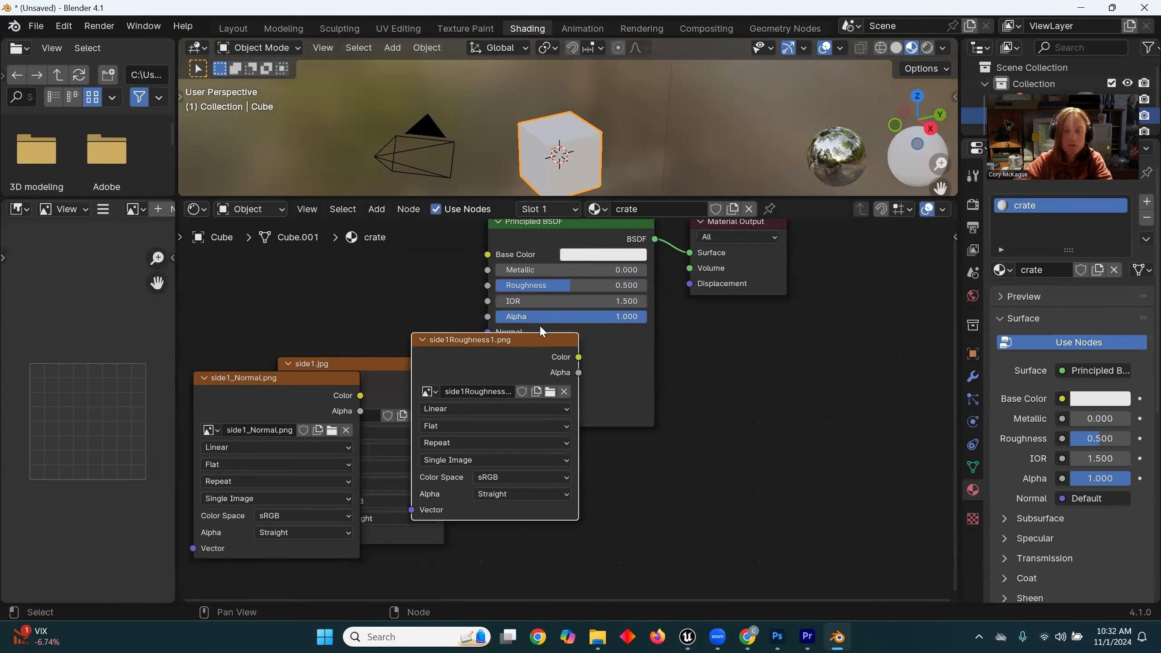
{"action": "left_click_drag", "start_coordinate": [526, 337], "coordinate": [802, 371]}
{"action": "left_click_drag", "start_coordinate": [387, 366], "coordinate": [341, 268]}
{"action": "middle_click_drag", "start_coordinate": [521, 360], "coordinate": [534, 365]}
{"action": "middle_click_drag", "start_coordinate": [424, 338], "coordinate": [531, 393]}
{"action": "left_click_drag", "start_coordinate": [424, 331], "coordinate": [404, 250]}
{"action": "left_click_drag", "start_coordinate": [498, 263], "coordinate": [528, 306]}
{"action": "left_click_drag", "start_coordinate": [615, 321], "coordinate": [602, 317]}
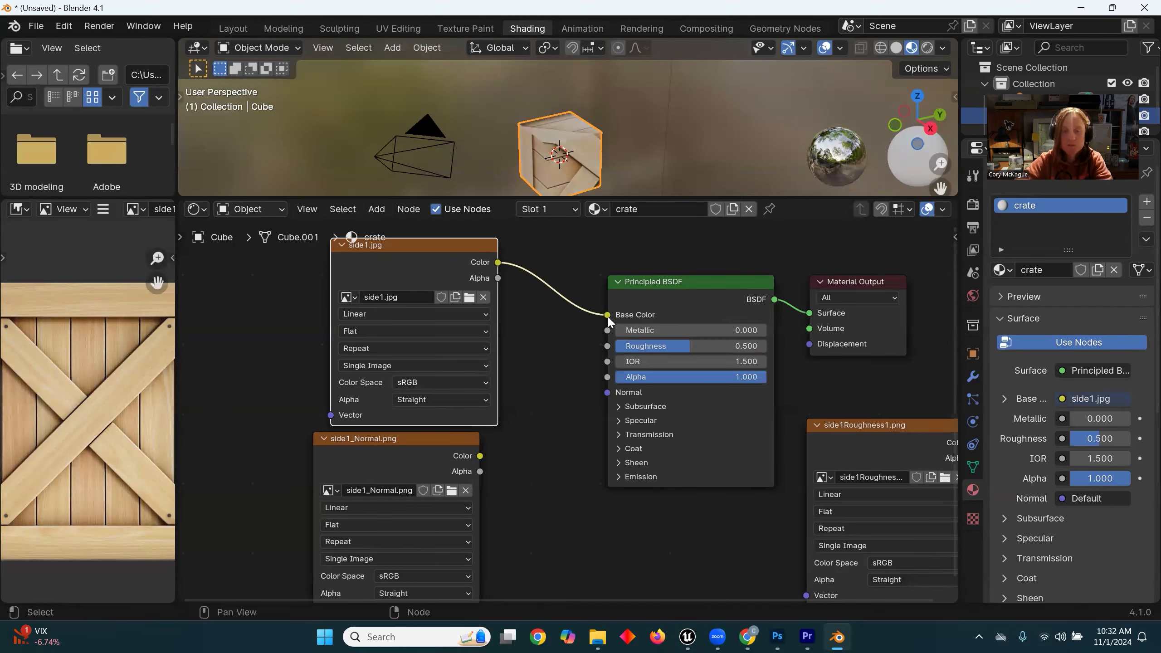
Step: Rearrange the texture nodes and connect the side1Roughness1.png Color output to the Principled BSDF Roughness input
{"action": "middle_click_drag", "start_coordinate": [553, 434], "coordinate": [456, 390]}
{"action": "left_click_drag", "start_coordinate": [838, 387], "coordinate": [558, 434]}
{"action": "scroll", "coordinate": [680, 316], "scroll_direction": "down", "scroll_amount": 3}
{"action": "middle_click_drag", "start_coordinate": [680, 316], "coordinate": [734, 369]}
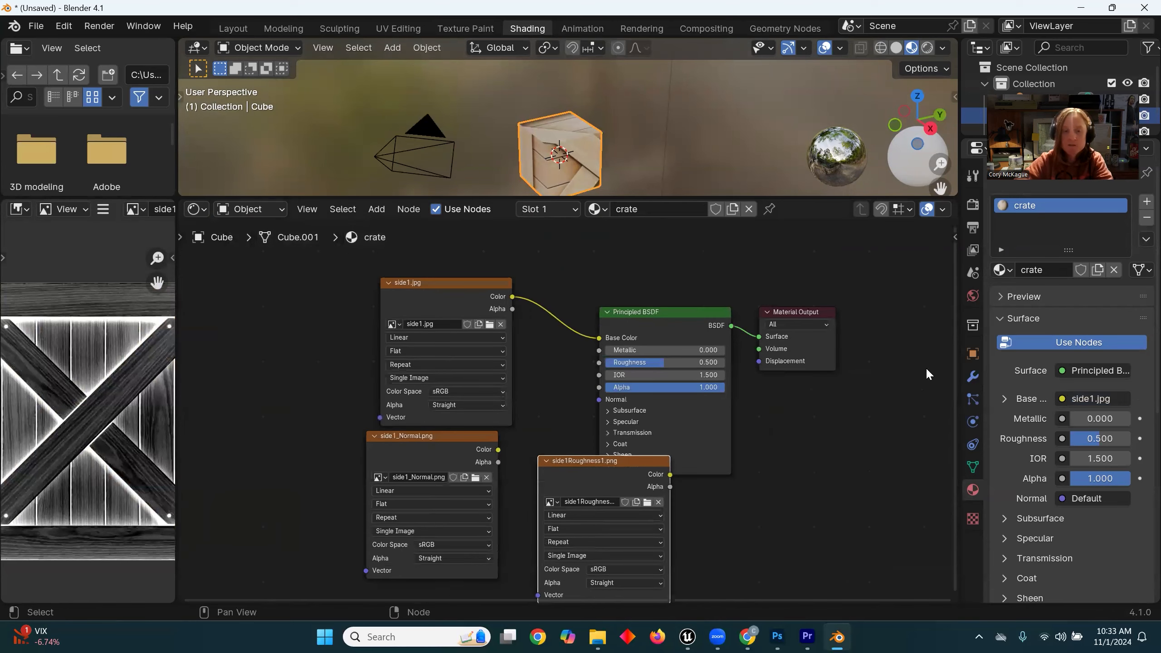
{"action": "middle_click_drag", "start_coordinate": [437, 281], "coordinate": [526, 269]}
{"action": "left_click_drag", "start_coordinate": [526, 270], "coordinate": [566, 255]}
{"action": "left_click_drag", "start_coordinate": [506, 424], "coordinate": [376, 406]}
{"action": "left_click_drag", "start_coordinate": [724, 451], "coordinate": [608, 446]}
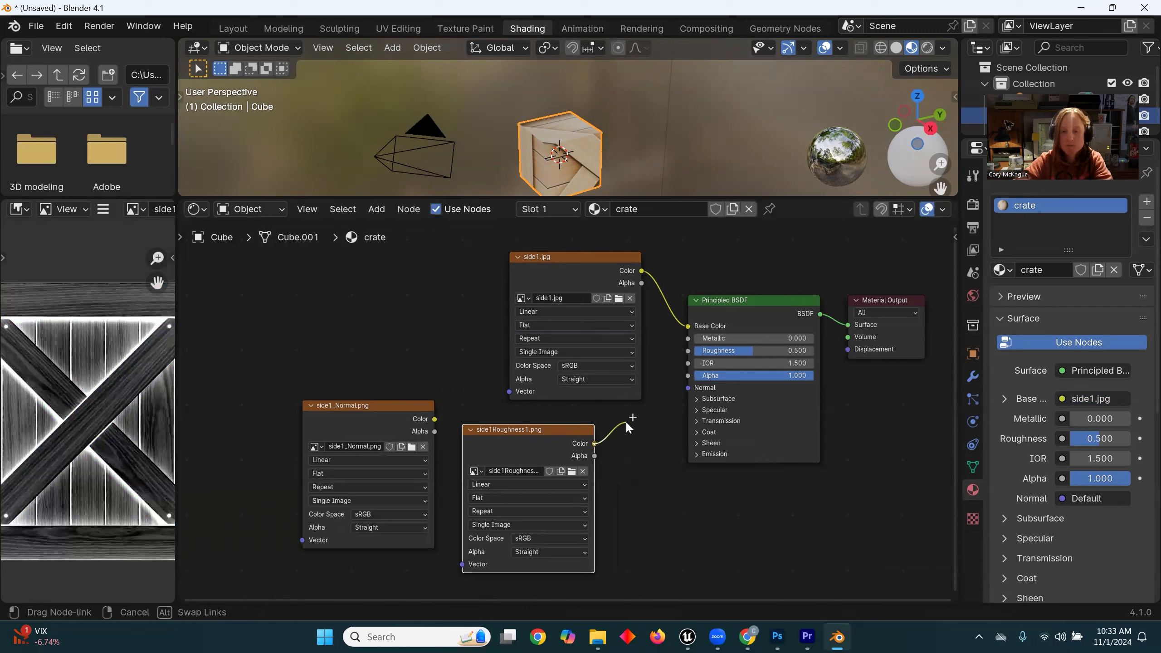
{"action": "left_click_drag", "start_coordinate": [681, 388], "coordinate": [687, 350]}
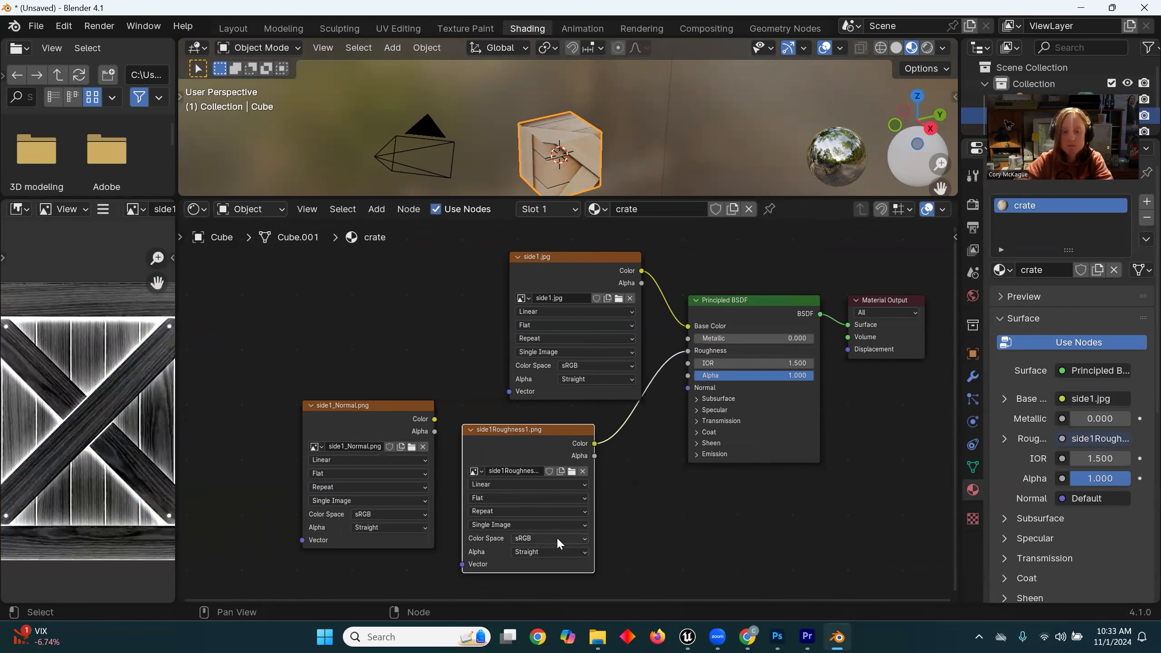
Step: Place the side1Roughness1.png node below side1.jpg and set its color space to Non-Color
{"action": "left_click_drag", "start_coordinate": [563, 424], "coordinate": [604, 418]}
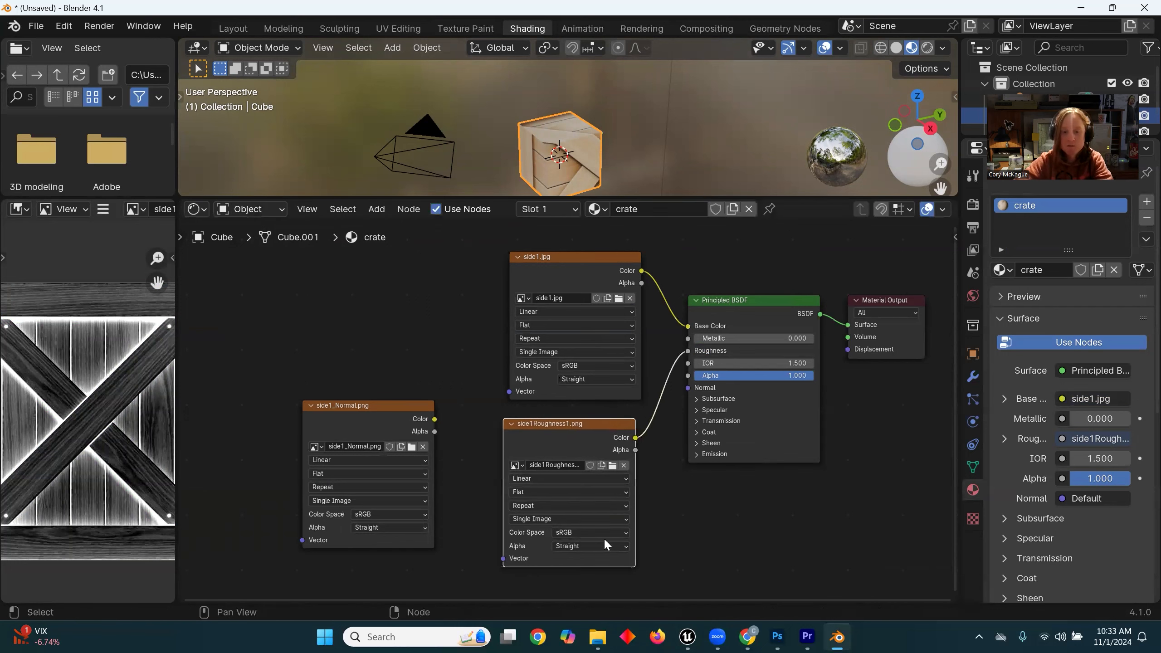
{"action": "left_click", "coordinate": [607, 532]}
{"action": "left_click", "coordinate": [672, 483]}
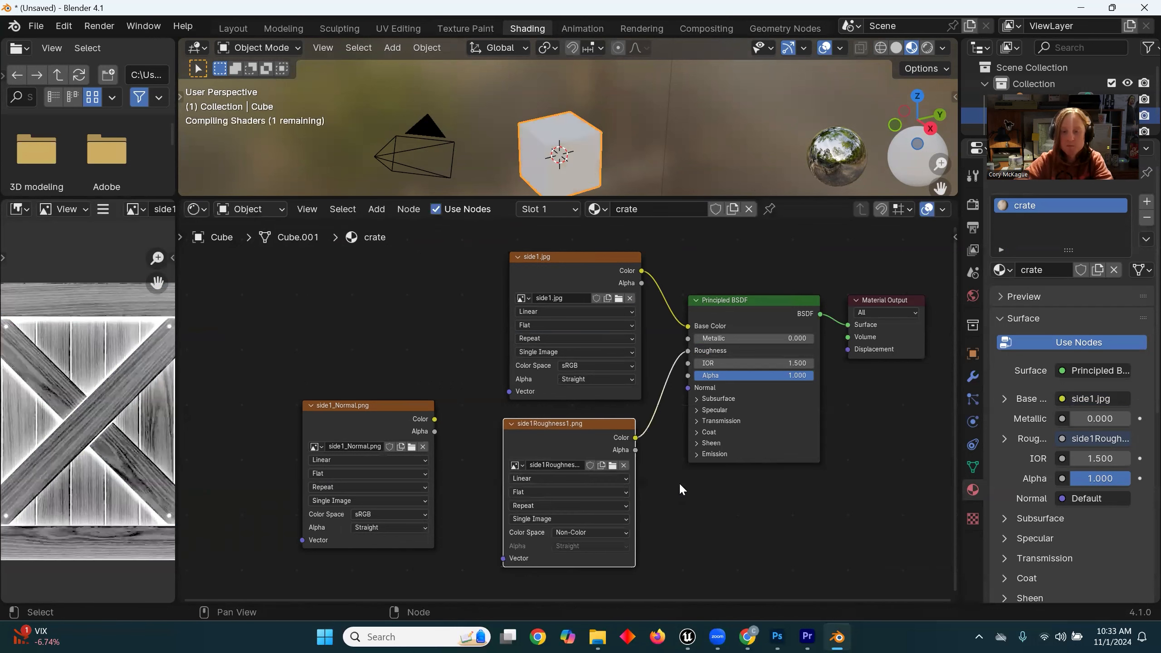
Step: Add a Normal Map node and link side1_Normal.png through it to the Principled BSDF Normal input
{"action": "middle_click_drag", "start_coordinate": [670, 452], "coordinate": [688, 345]}
{"action": "left_click_drag", "start_coordinate": [390, 303], "coordinate": [715, 439]}
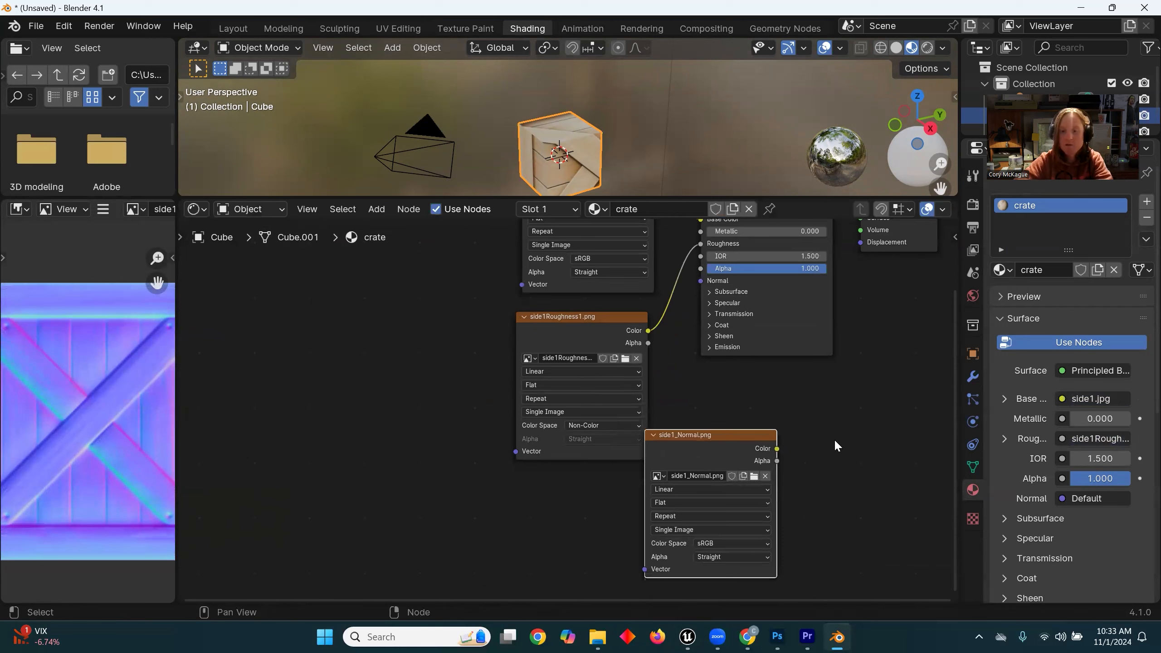
{"action": "key", "text": "shift+a"}
{"action": "left_click", "coordinate": [841, 422]}
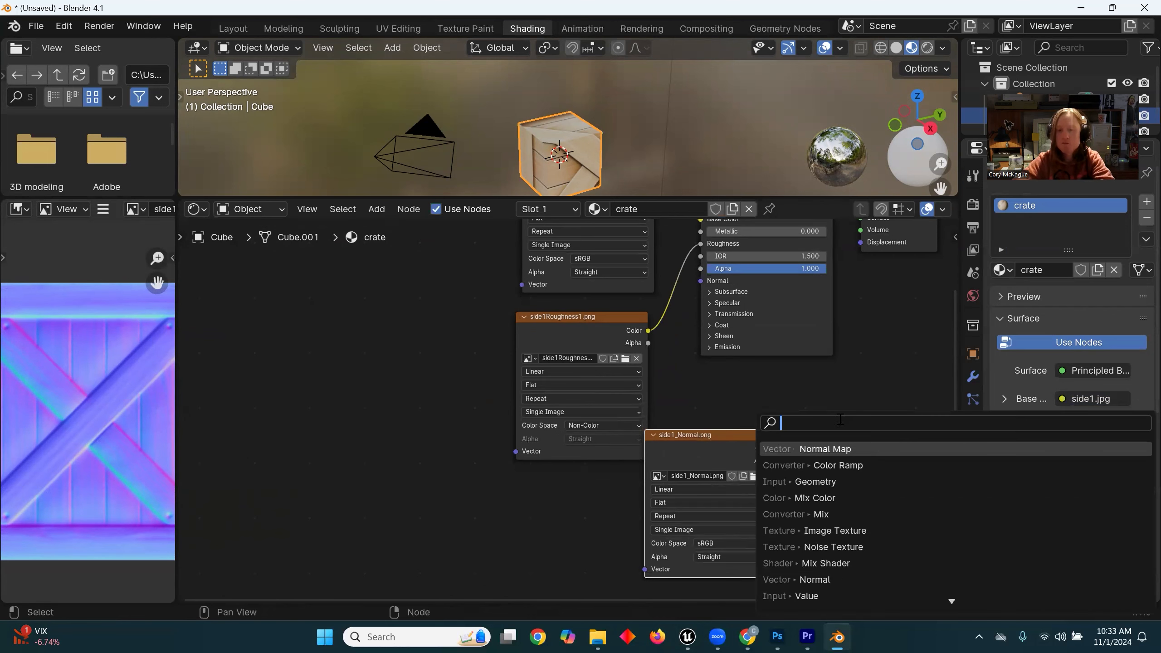
{"action": "left_click", "coordinate": [836, 448]}
{"action": "left_click", "coordinate": [836, 442]}
{"action": "left_click_drag", "start_coordinate": [776, 448], "coordinate": [835, 514]}
{"action": "middle_click_drag", "start_coordinate": [809, 406], "coordinate": [702, 402]}
{"action": "left_click_drag", "start_coordinate": [812, 457], "coordinate": [596, 278]}
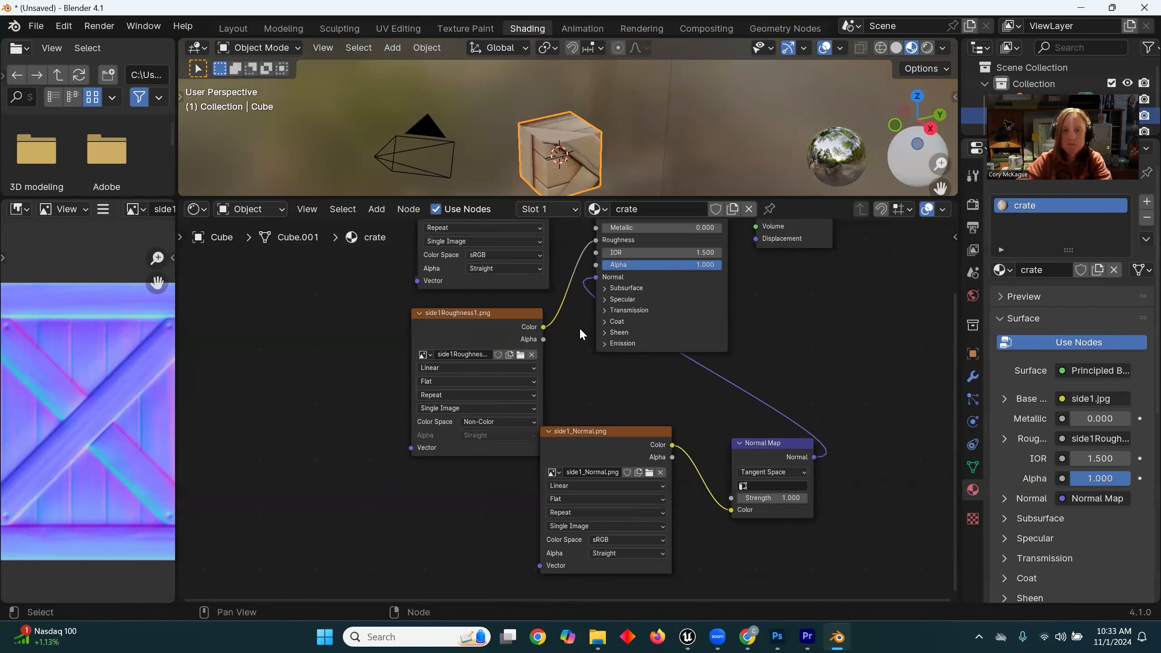
Step: Enlarge the 3D viewport and set the side1_Normal.png node's color space to Non-Color
{"action": "scroll", "coordinate": [594, 173], "scroll_direction": "up", "scroll_amount": 3}
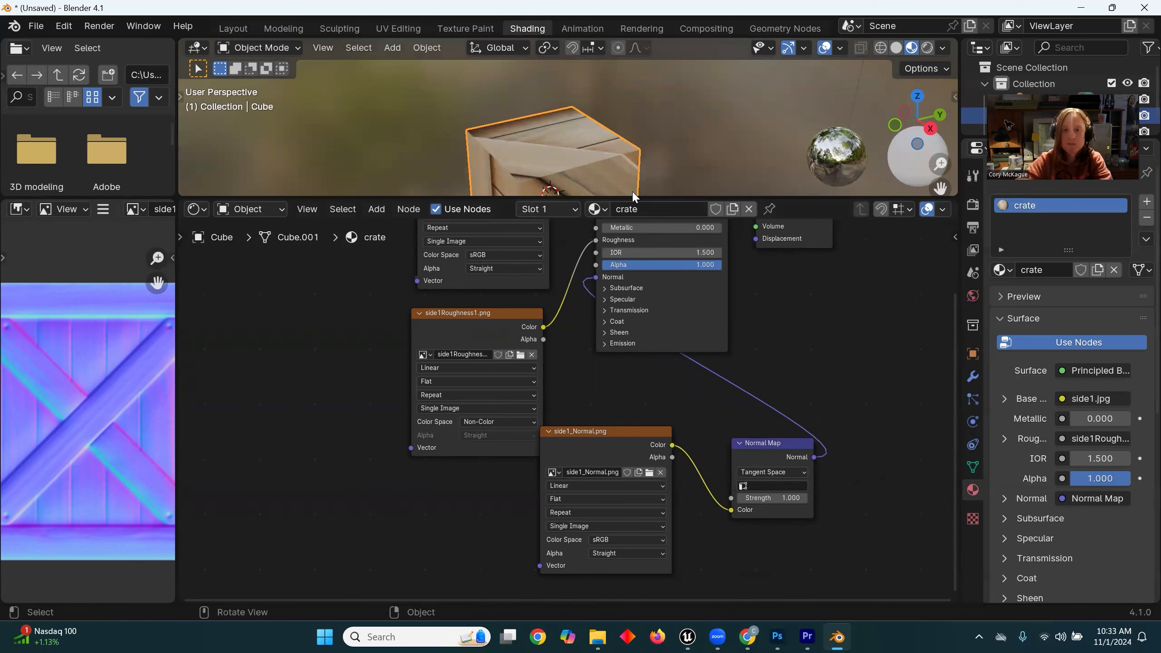
{"action": "left_click_drag", "start_coordinate": [635, 197], "coordinate": [630, 341]}
{"action": "middle_click_drag", "start_coordinate": [595, 266], "coordinate": [656, 232]}
{"action": "middle_click_drag", "start_coordinate": [710, 506], "coordinate": [710, 384]}
{"action": "left_click", "coordinate": [641, 486]}
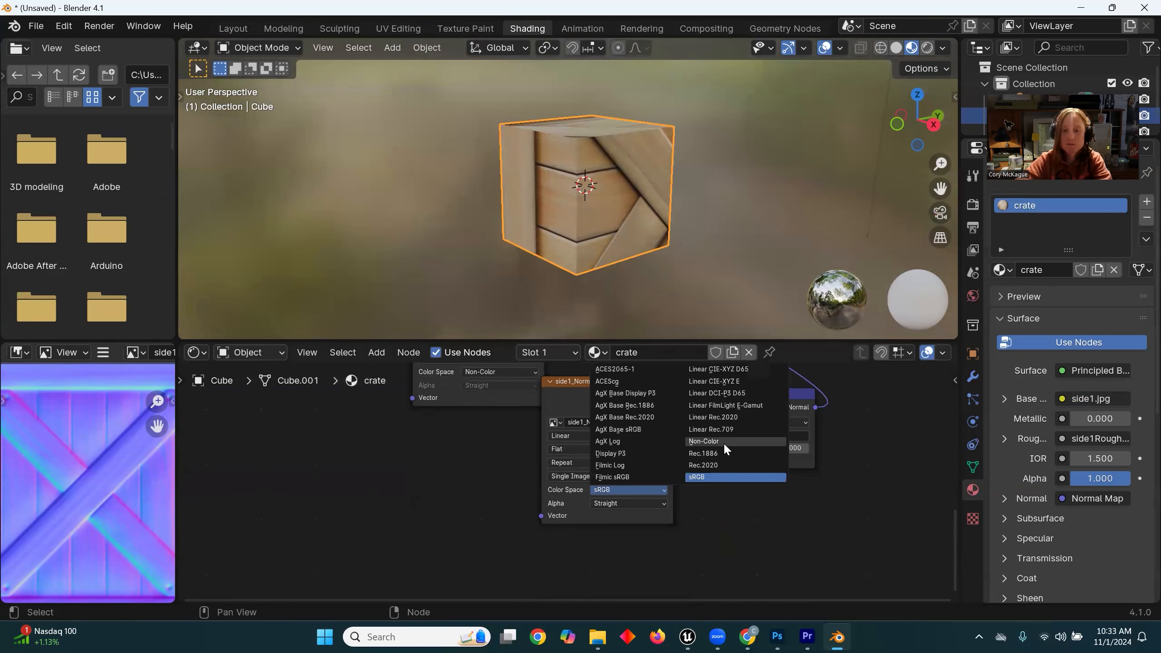
{"action": "left_click", "coordinate": [724, 442]}
{"action": "scroll", "coordinate": [650, 216], "scroll_direction": "up", "scroll_amount": 4}
{"action": "middle_click_drag", "start_coordinate": [641, 208], "coordinate": [495, 206]}
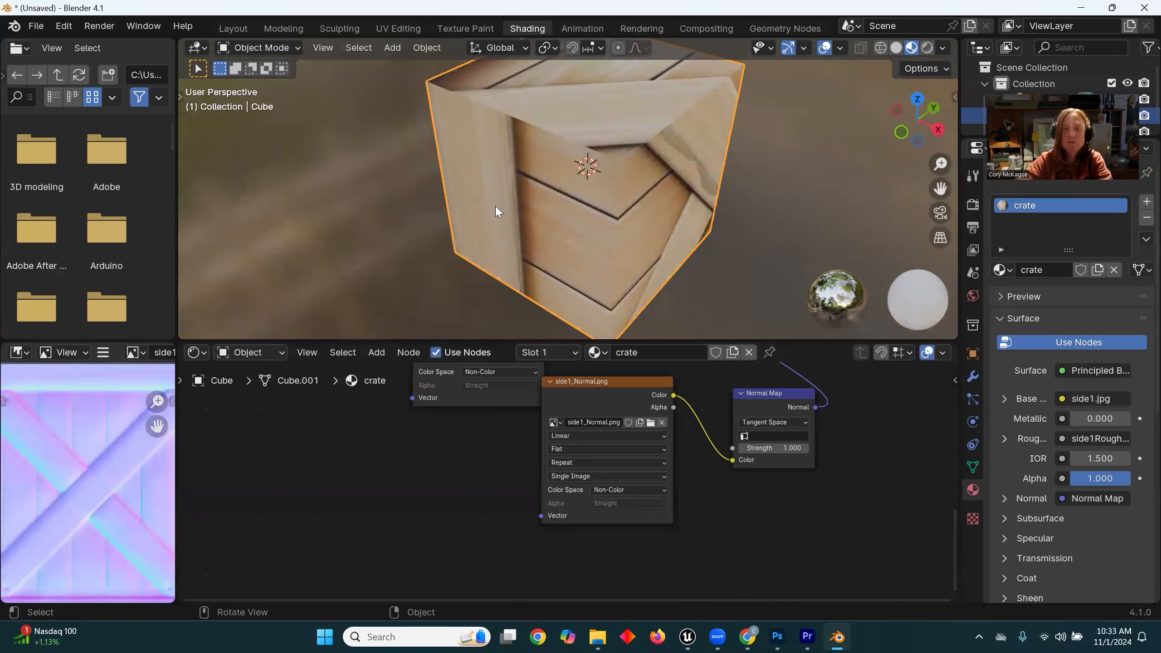
{"action": "middle_click_drag", "start_coordinate": [613, 237], "coordinate": [618, 198]}
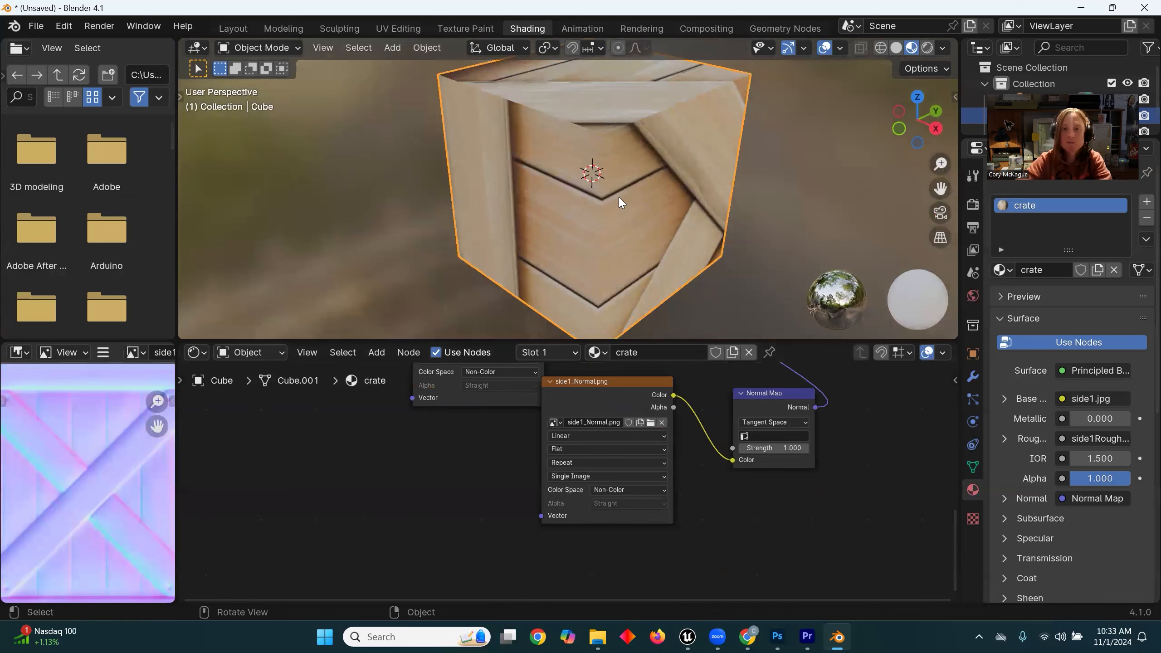
{"action": "middle_click_drag", "start_coordinate": [552, 168], "coordinate": [574, 157]}
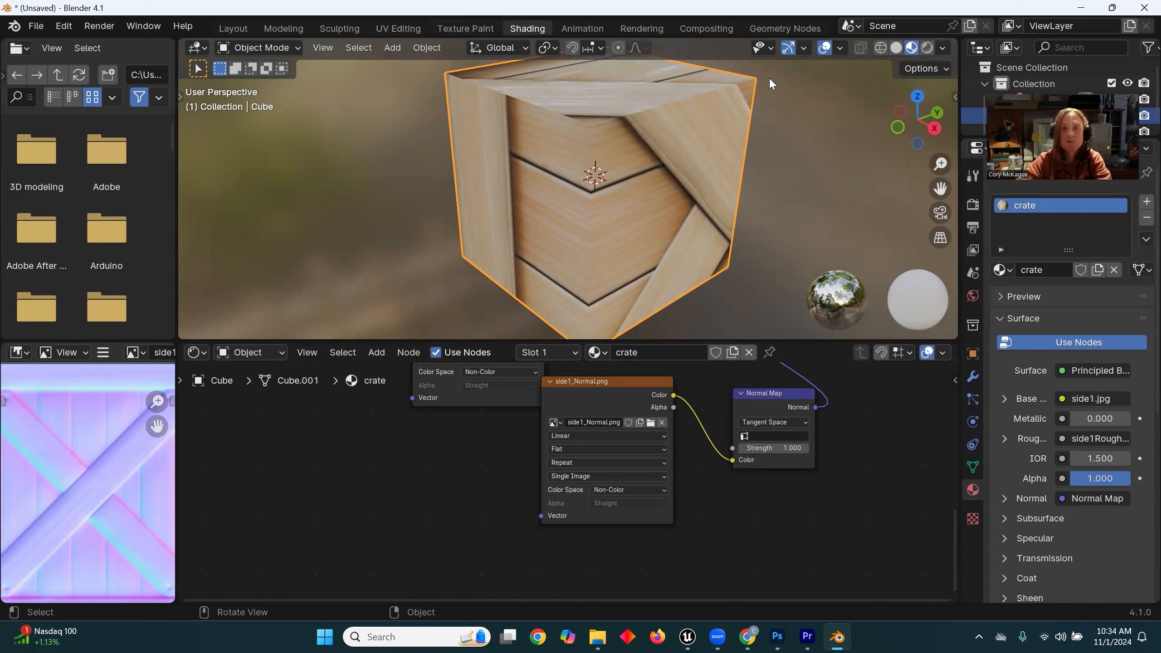
Step: Switch to the UV Editing workspace and display side1.jpg behind the cube's UV layout
{"action": "left_click", "coordinate": [409, 28]}
{"action": "scroll", "coordinate": [750, 331], "scroll_direction": "up", "scroll_amount": 4}
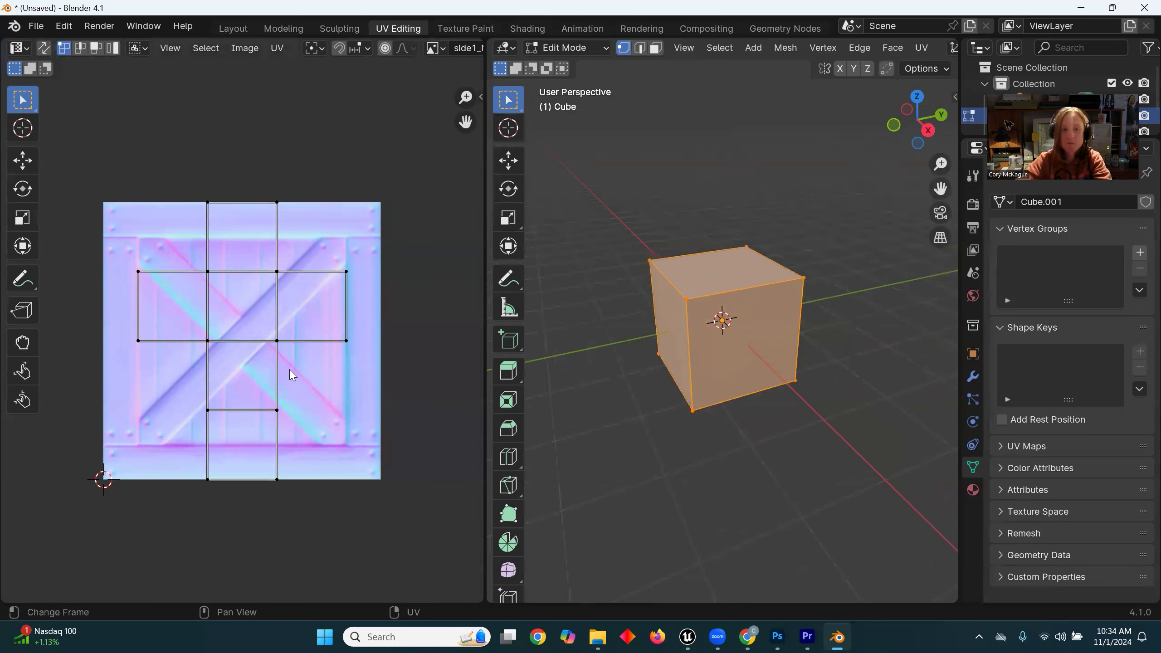
{"action": "middle_click_drag", "start_coordinate": [611, 402], "coordinate": [648, 429]}
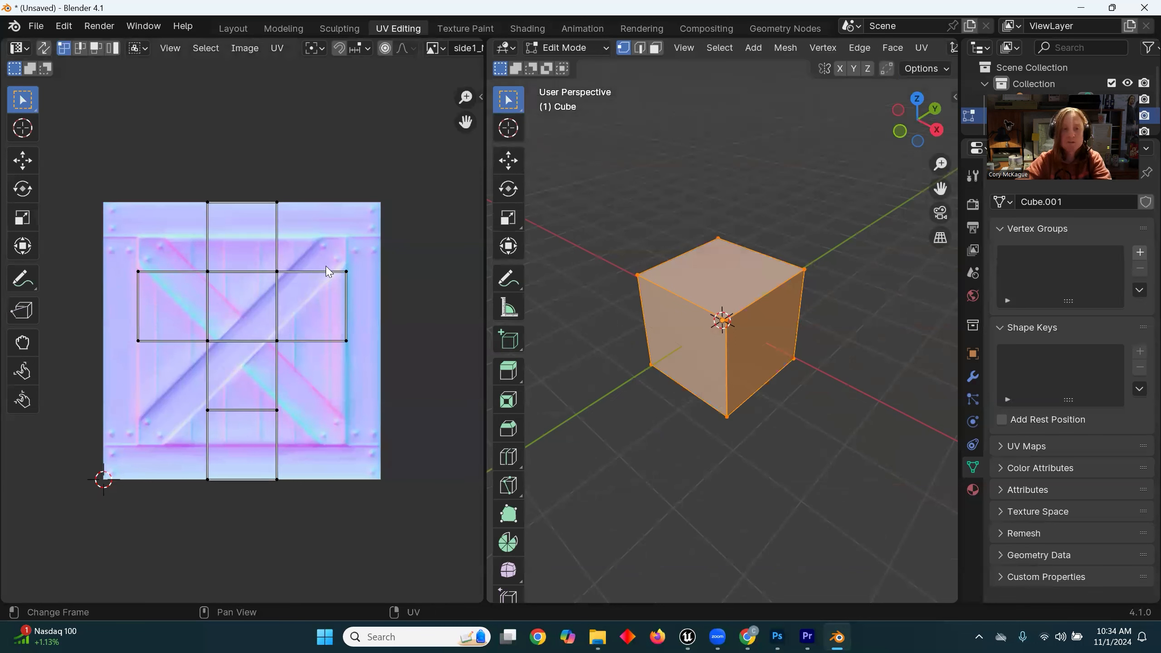
{"action": "scroll", "coordinate": [450, 50], "scroll_direction": "down", "scroll_amount": 5}
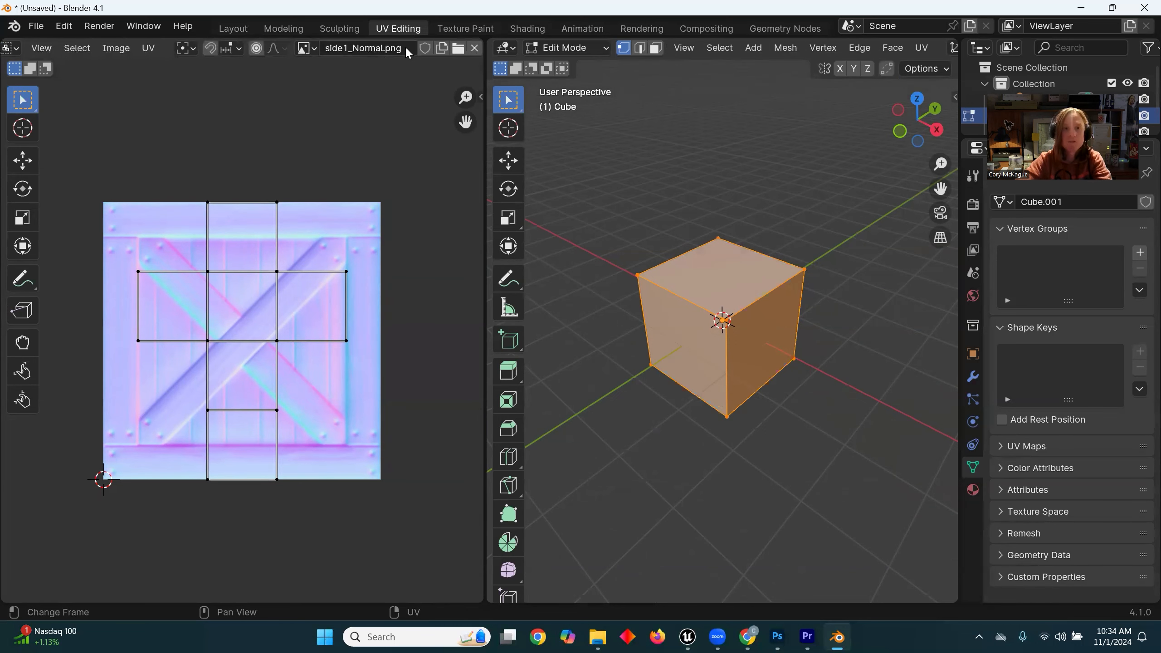
{"action": "left_click", "coordinate": [314, 51]}
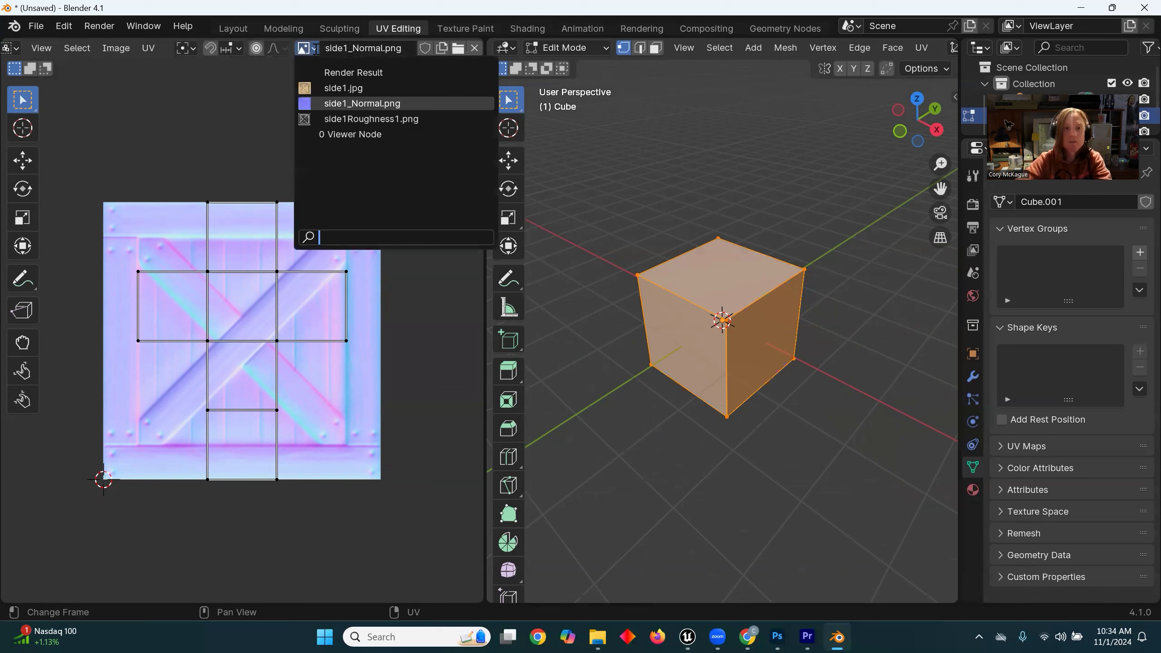
{"action": "left_click", "coordinate": [361, 94]}
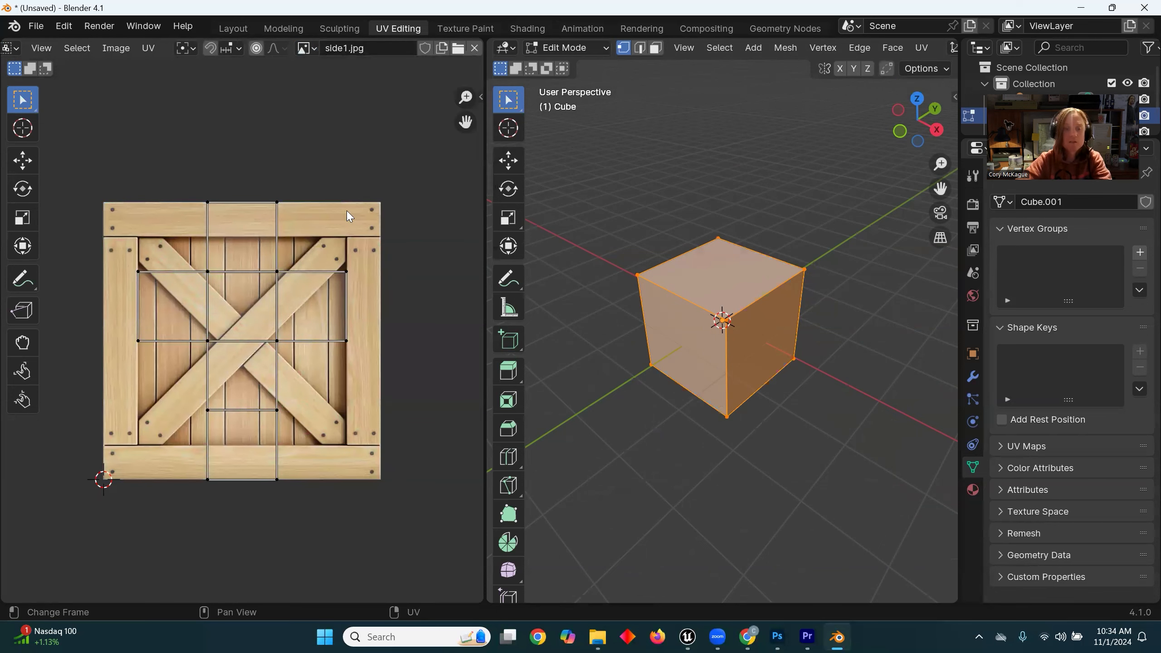
Step: Set the UV editor to face selection and select all faces of the cube's UV layout
{"action": "scroll", "coordinate": [348, 215], "scroll_direction": "down", "scroll_amount": 2}
{"action": "left_click_drag", "start_coordinate": [365, 221], "coordinate": [153, 448]}
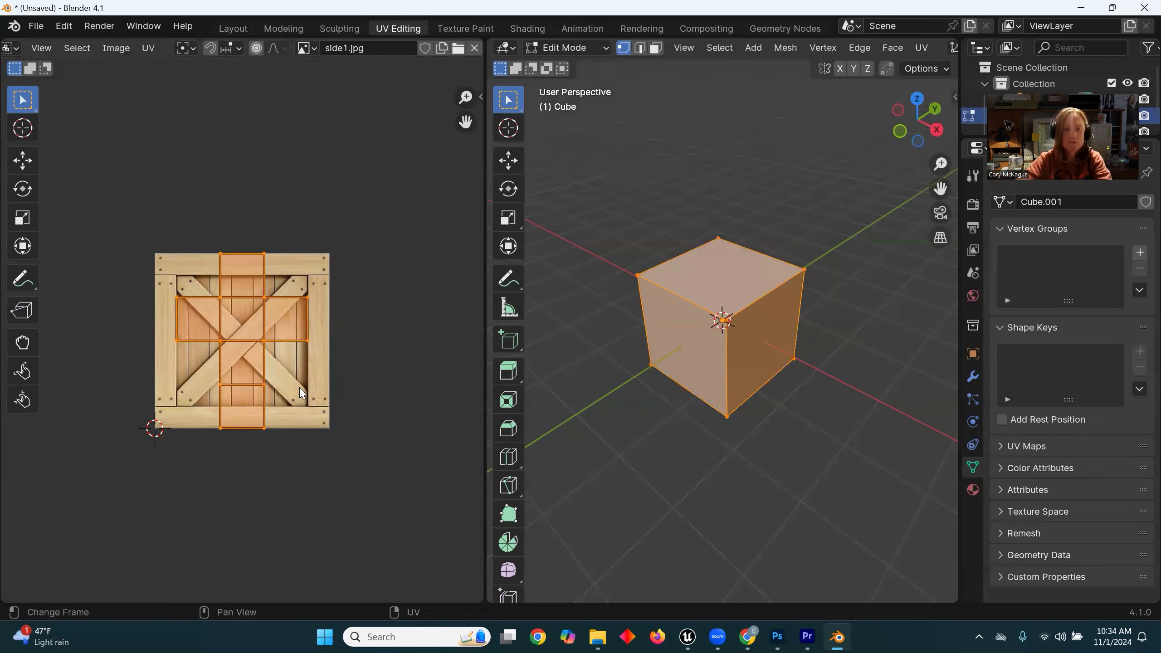
{"action": "left_click", "coordinate": [358, 254]}
{"action": "left_click_drag", "start_coordinate": [364, 208], "coordinate": [126, 461]}
{"action": "scroll", "coordinate": [84, 42], "scroll_direction": "up", "scroll_amount": 5}
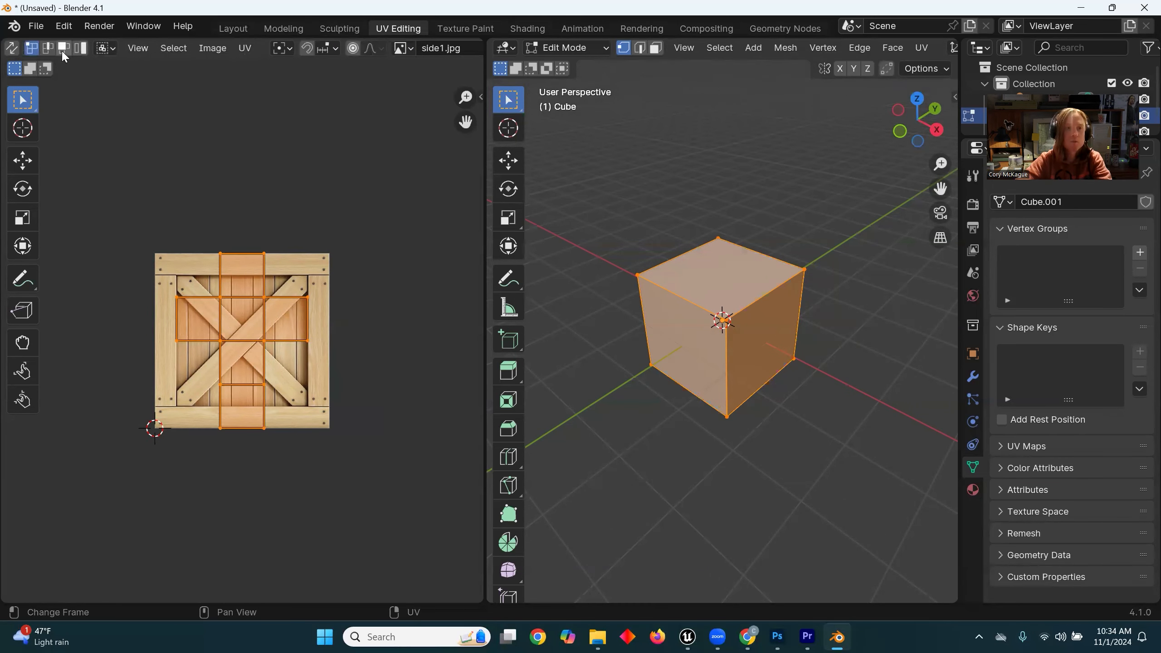
{"action": "left_click", "coordinate": [339, 210]}
{"action": "left_click_drag", "start_coordinate": [370, 196], "coordinate": [143, 476]}
{"action": "middle_click_drag", "start_coordinate": [727, 327], "coordinate": [710, 330]}
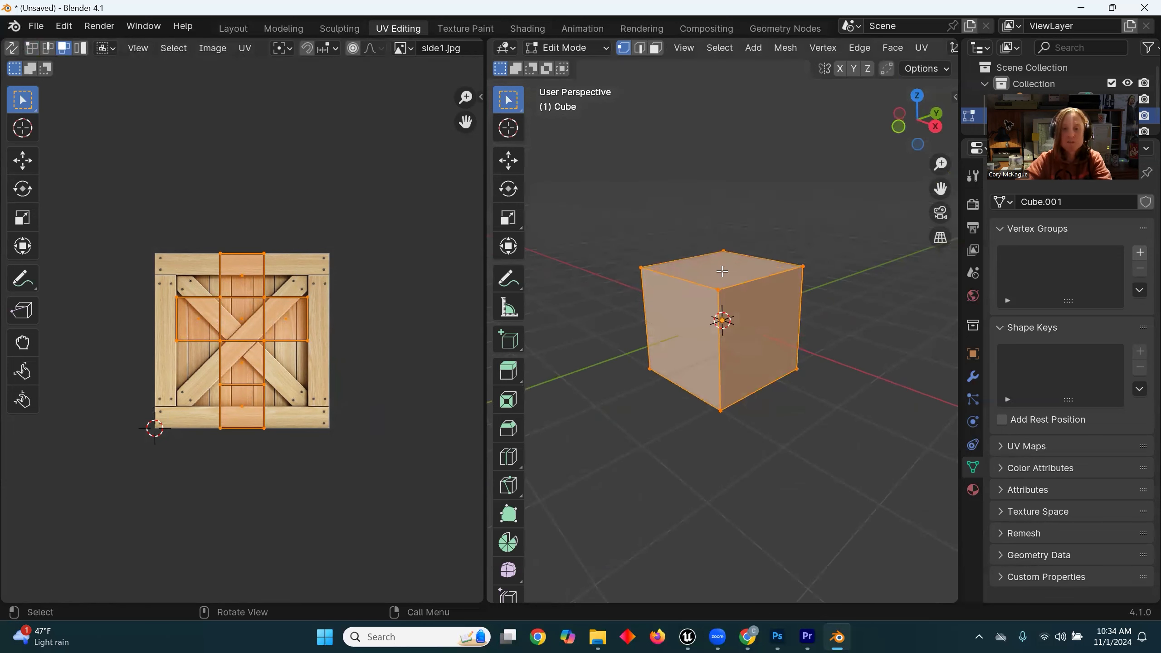
{"action": "left_click_drag", "start_coordinate": [361, 214], "coordinate": [146, 441]}
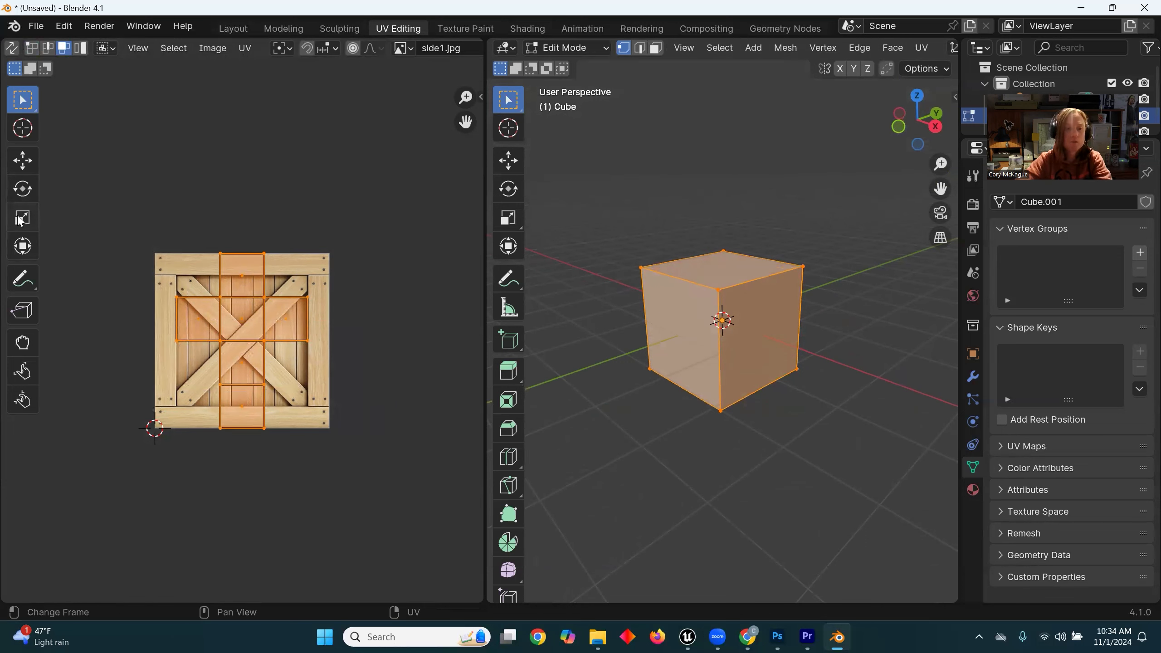
Step: Scale the UV layout until one face matches the crate image's size, and move it down so a face covers the image
{"action": "left_click", "coordinate": [19, 221]}
{"action": "key", "text": "s"}
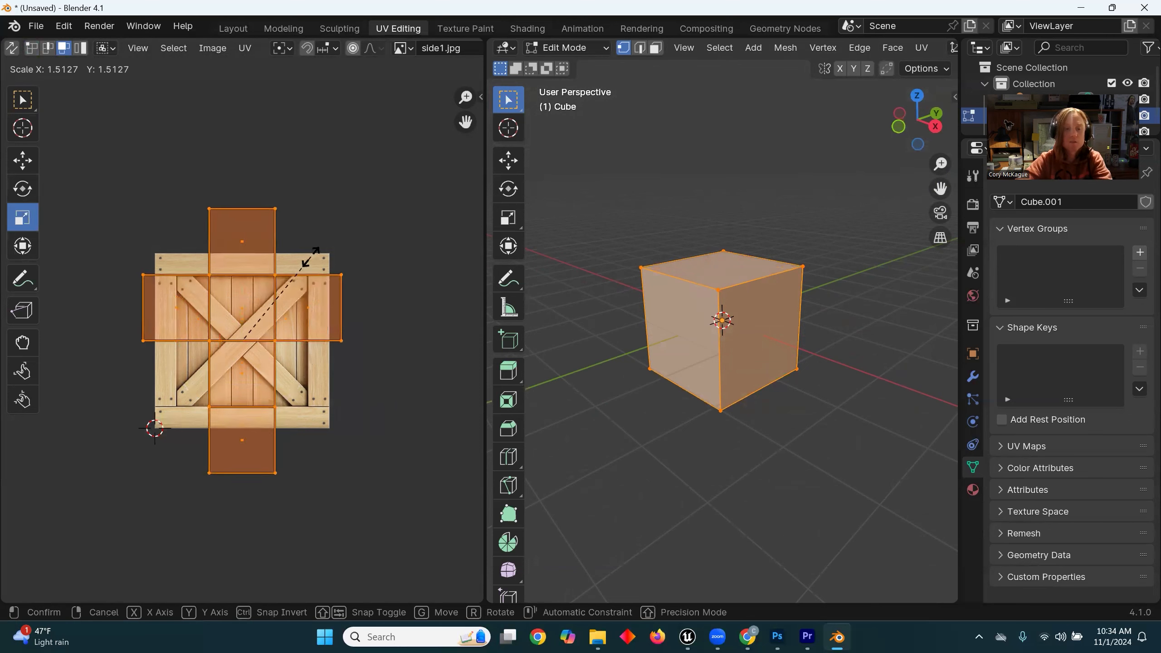
{"action": "left_click", "coordinate": [428, 126]}
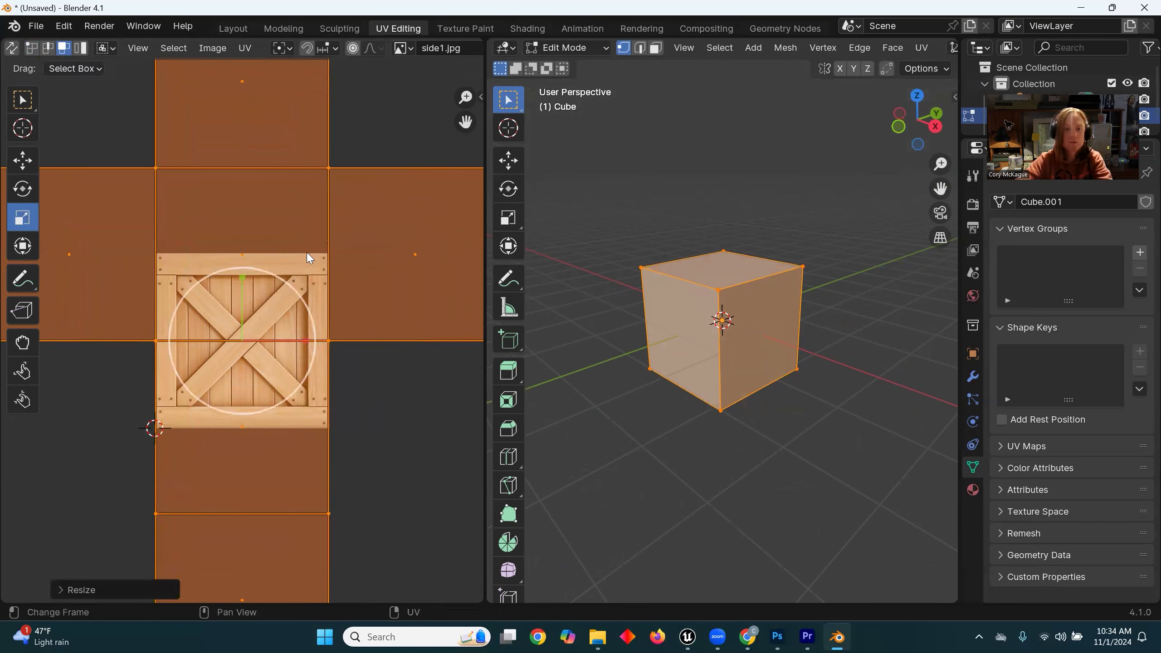
{"action": "left_click", "coordinate": [21, 161]}
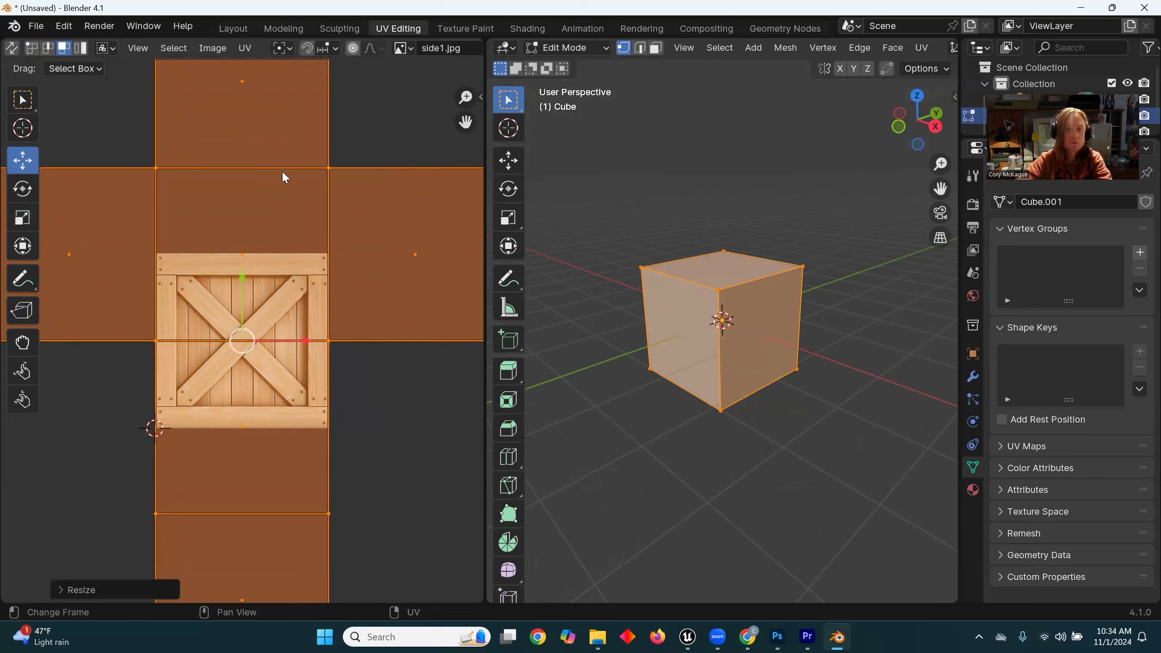
{"action": "left_click_drag", "start_coordinate": [244, 283], "coordinate": [249, 371]}
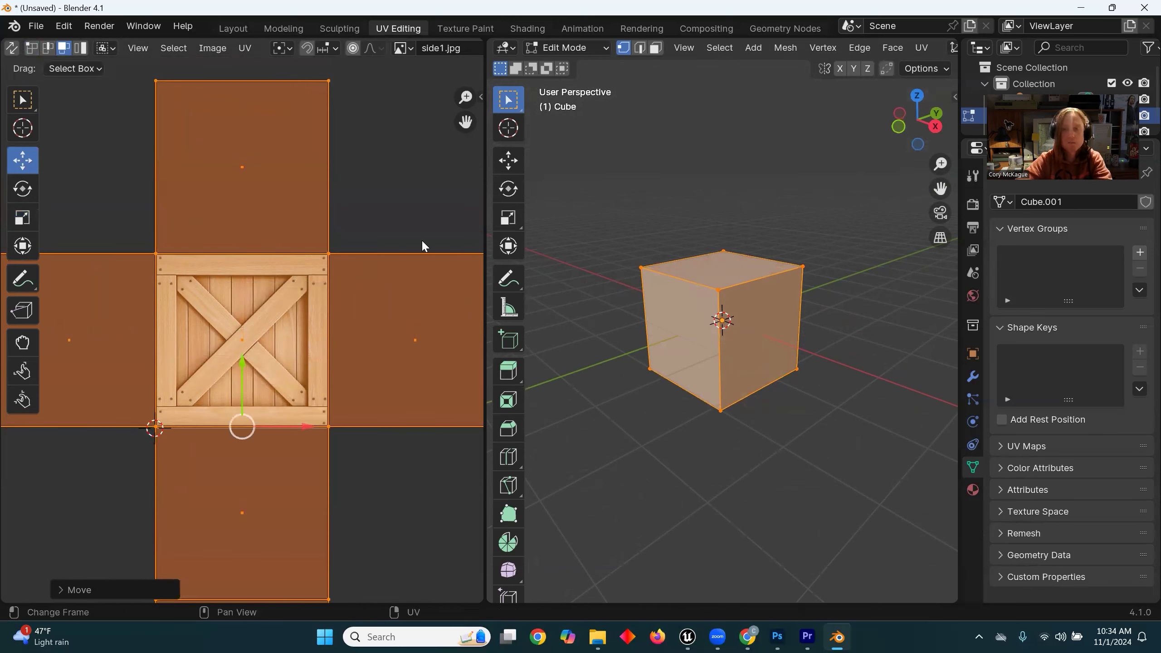
Step: Show the cube in Material Preview shading and nudge the UV layout up by about 0.005 over the crate image
{"action": "scroll", "coordinate": [863, 45], "scroll_direction": "down", "scroll_amount": 5}
{"action": "scroll", "coordinate": [865, 49], "scroll_direction": "down", "scroll_amount": 4}
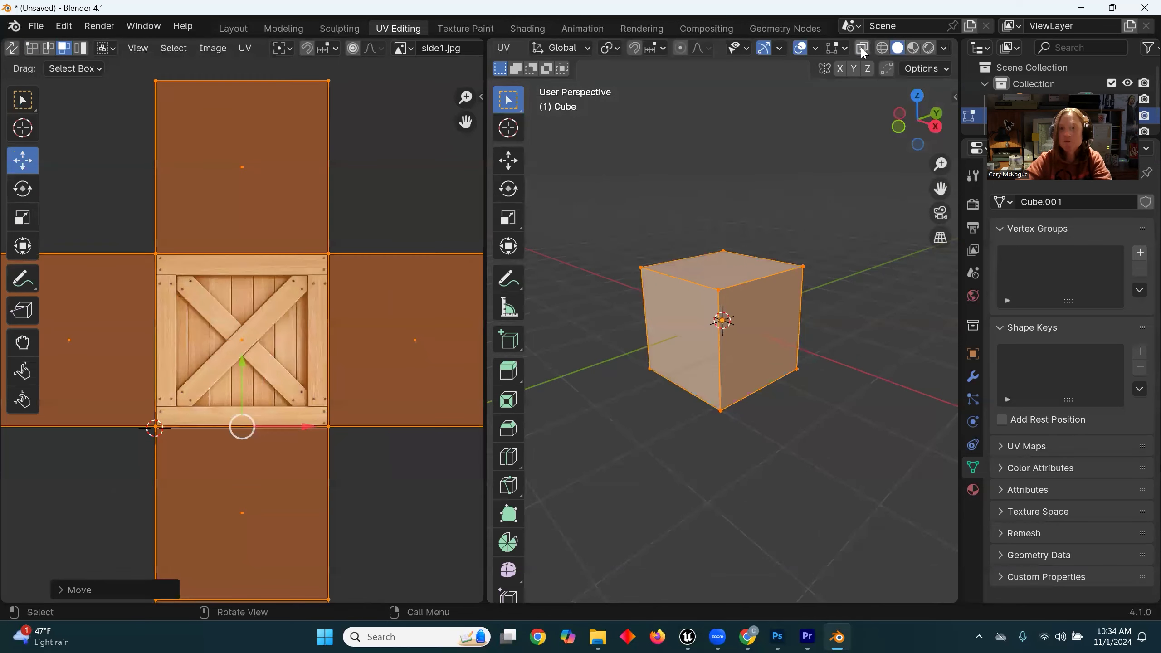
{"action": "left_click", "coordinate": [912, 48]}
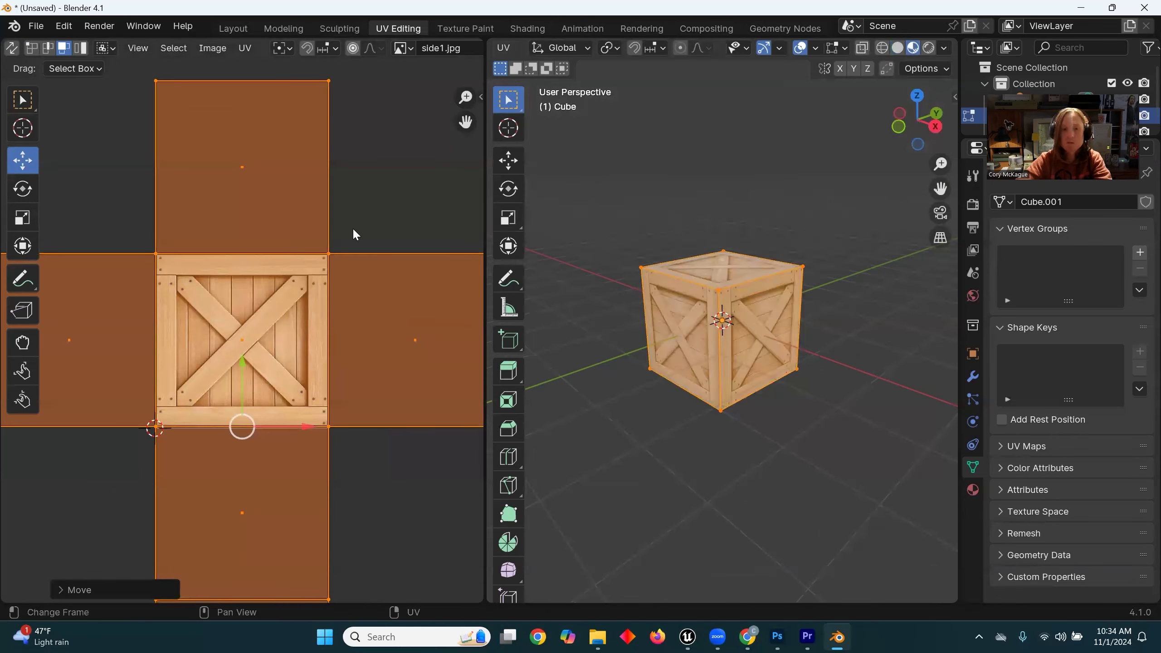
{"action": "left_click_drag", "start_coordinate": [241, 362], "coordinate": [243, 359]}
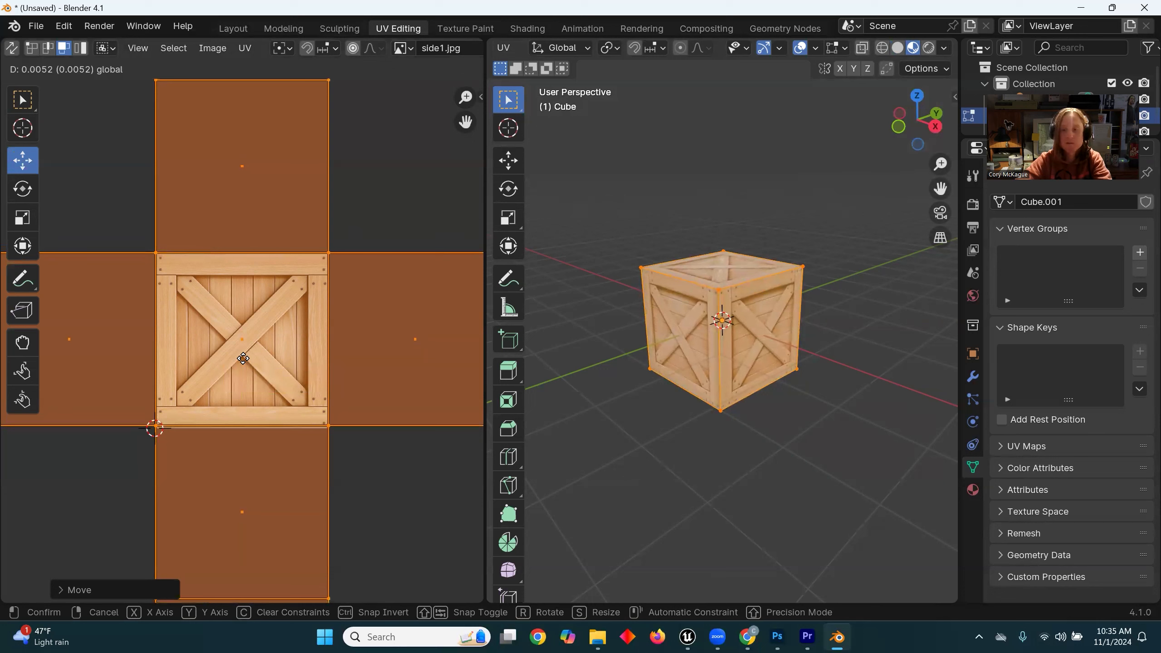
{"action": "left_click_drag", "start_coordinate": [243, 359], "coordinate": [243, 361]}
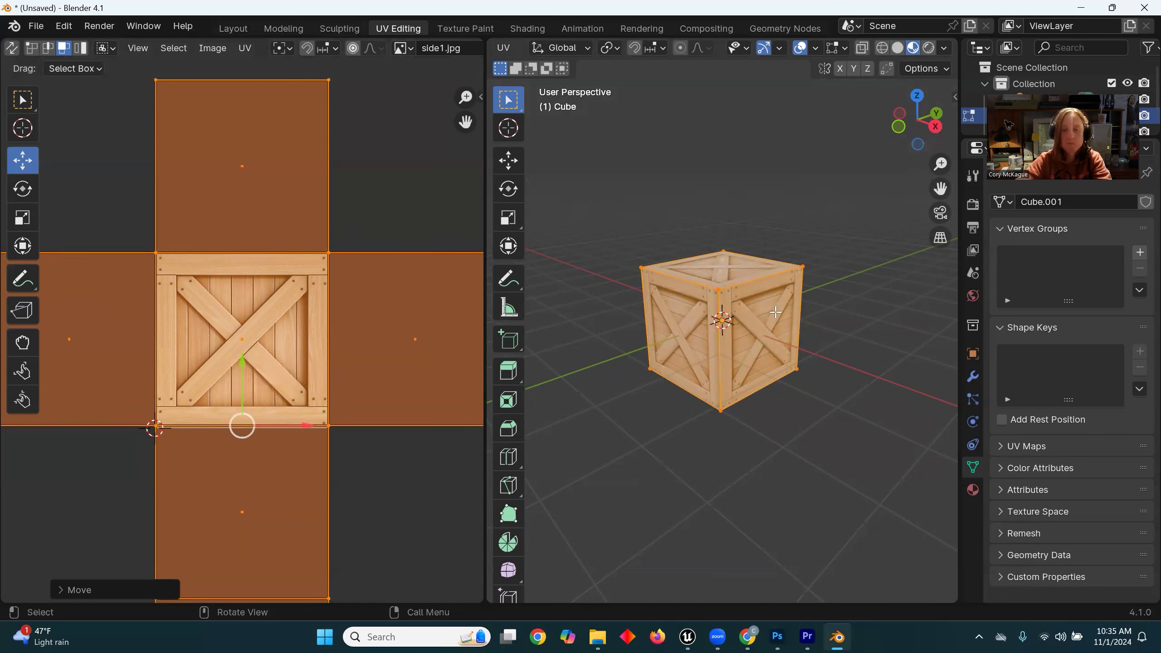
{"action": "mouse_move", "coordinate": [617, 257]}
{"action": "middle_mouse_down"}
{"action": "mouse_move", "coordinate": [803, 256]}
{"action": "mouse_move", "coordinate": [609, 263]}
{"action": "mouse_move", "coordinate": [636, 254]}
{"action": "middle_mouse_up"}
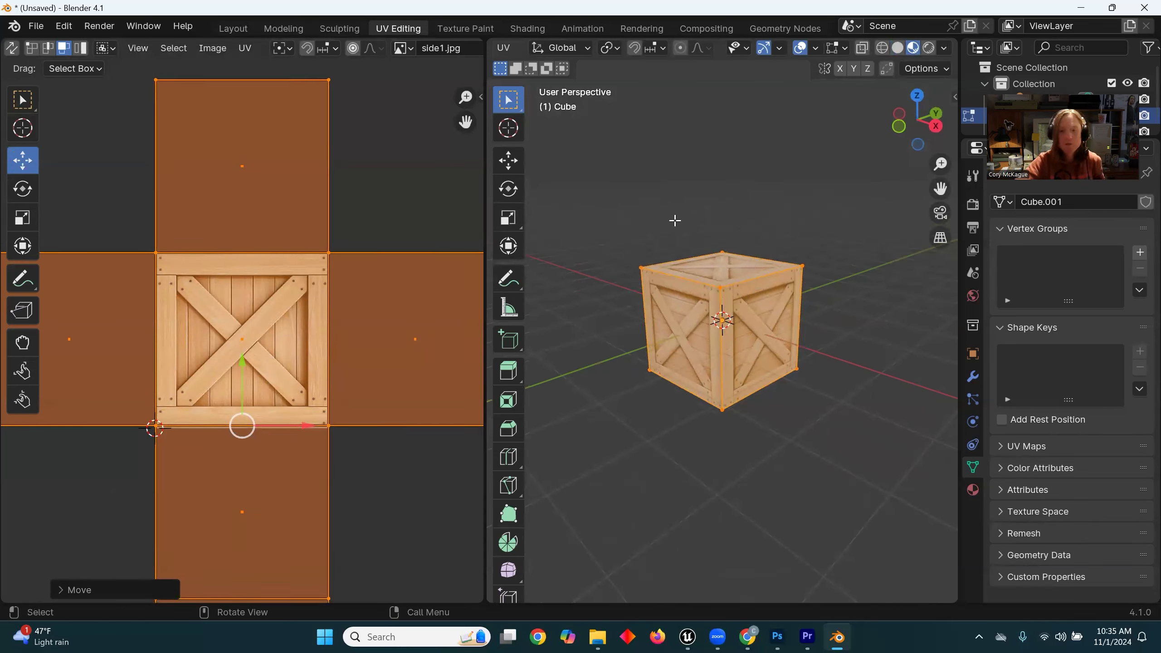
{"action": "middle_click_drag", "start_coordinate": [684, 358], "coordinate": [672, 274]}
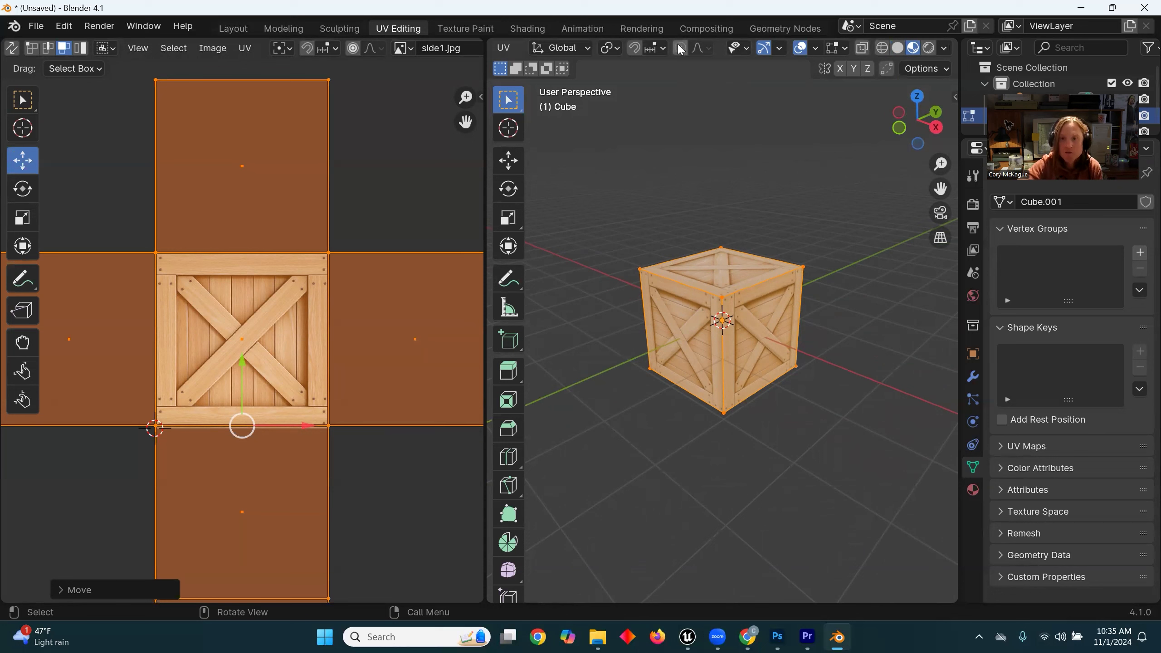
Step: Set the 3D viewport to face selection and select all faces of the cube
{"action": "scroll", "coordinate": [692, 47], "scroll_direction": "left", "scroll_amount": 5}
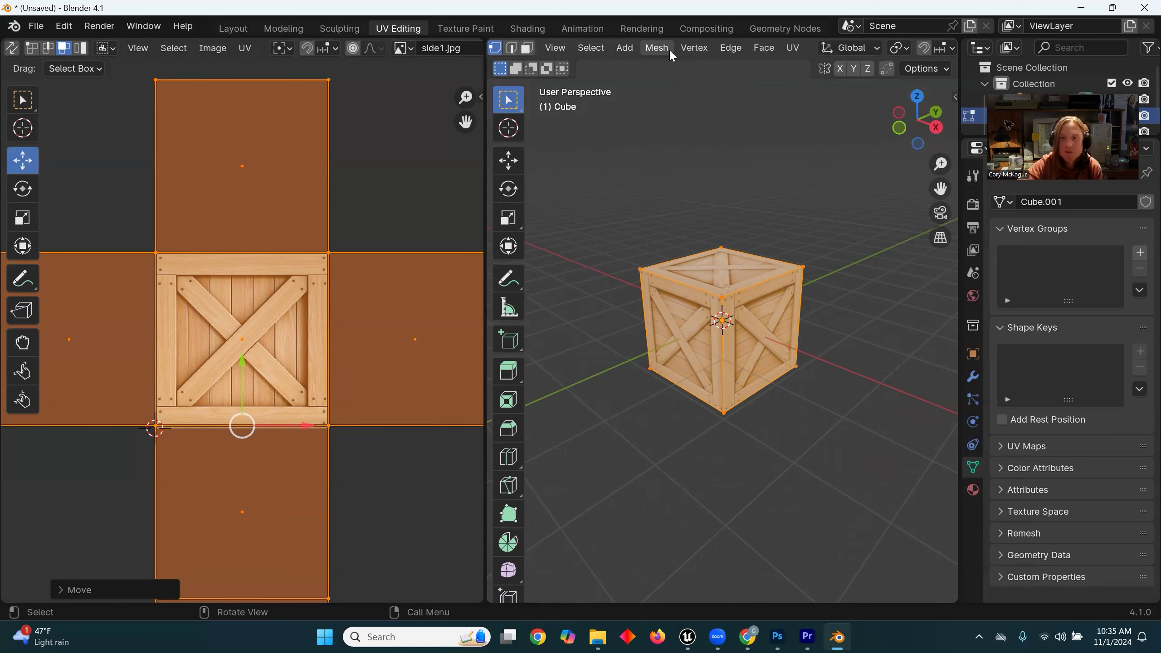
{"action": "scroll", "coordinate": [566, 46], "scroll_direction": "left", "scroll_amount": 5}
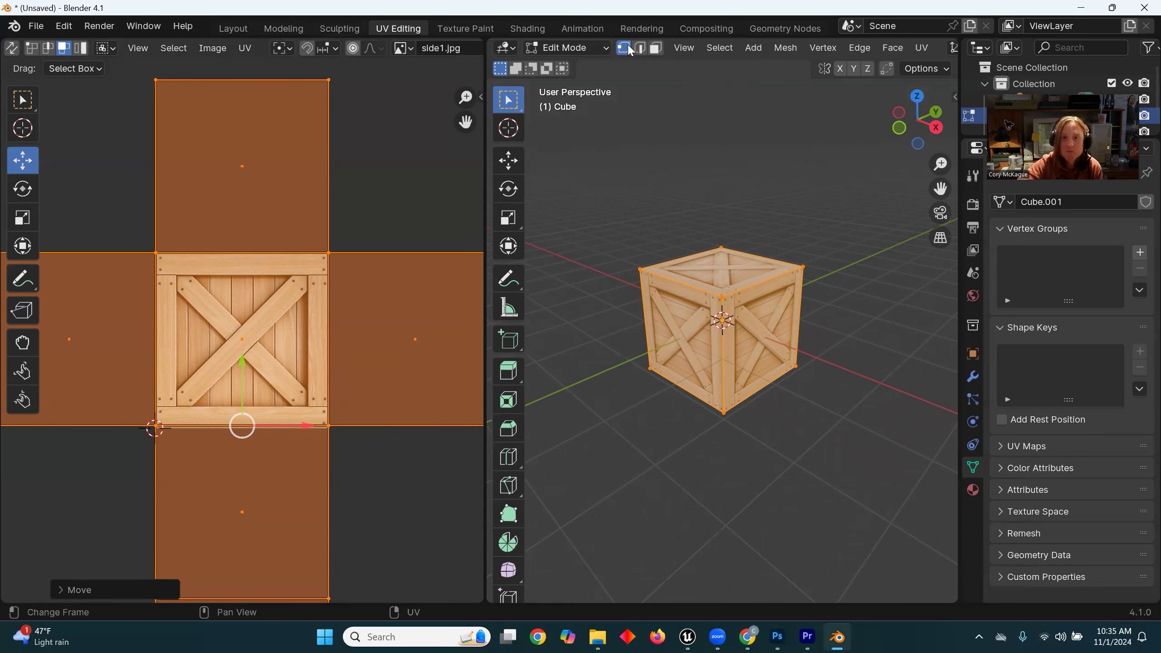
{"action": "left_click", "coordinate": [656, 48]}
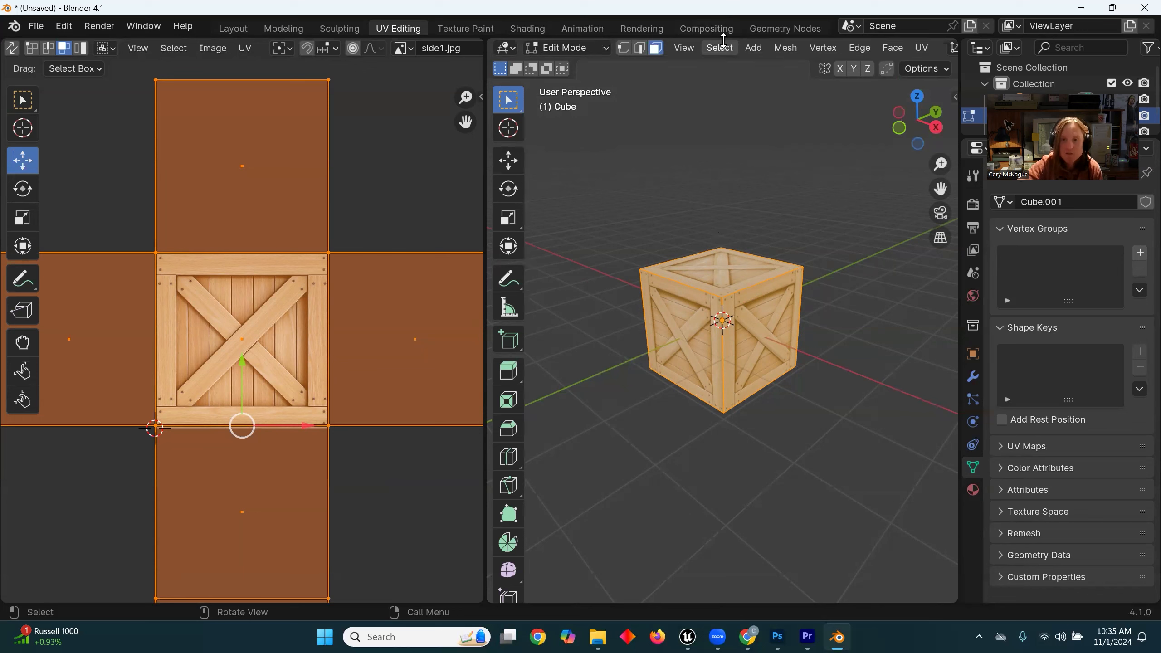
{"action": "left_click", "coordinate": [718, 46]}
{"action": "left_click", "coordinate": [727, 66]}
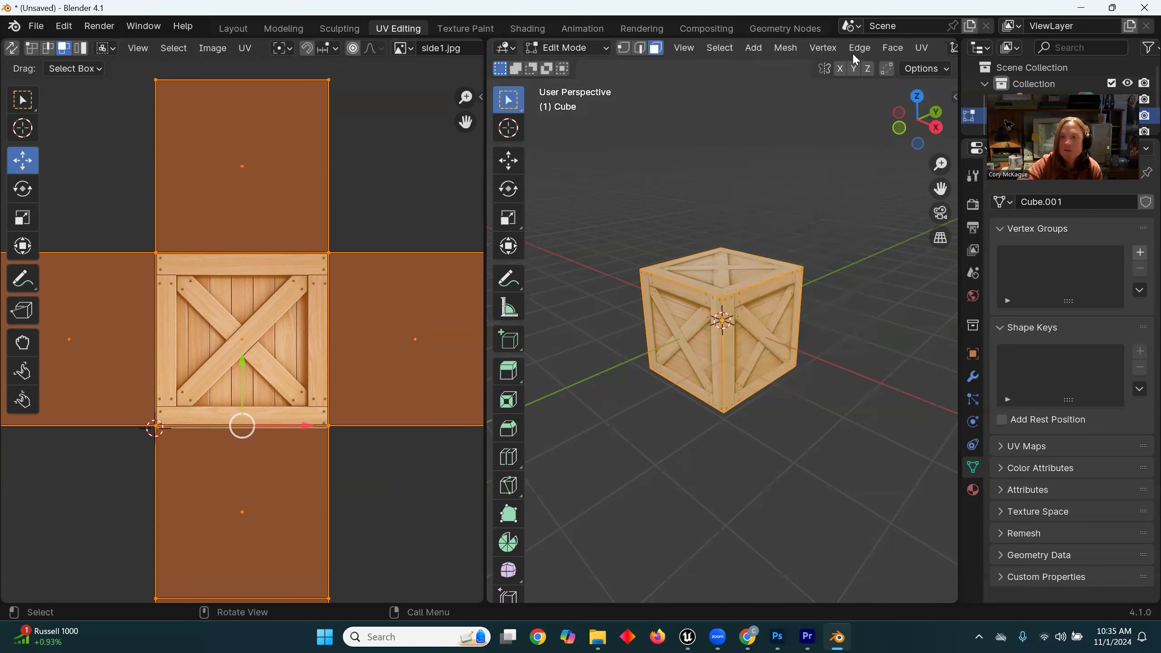
Step: Unwrap the selected cube faces with Smart UV Project
{"action": "scroll", "coordinate": [853, 47], "scroll_direction": "right", "scroll_amount": 4}
{"action": "left_click", "coordinate": [825, 48]}
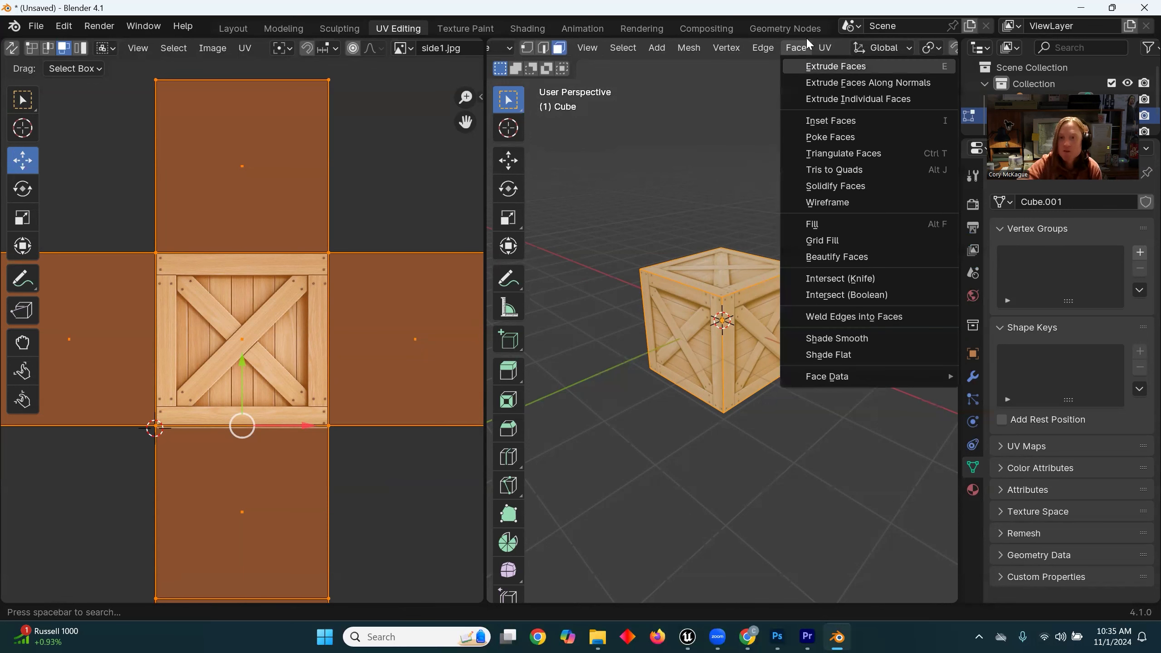
{"action": "left_click", "coordinate": [824, 48]}
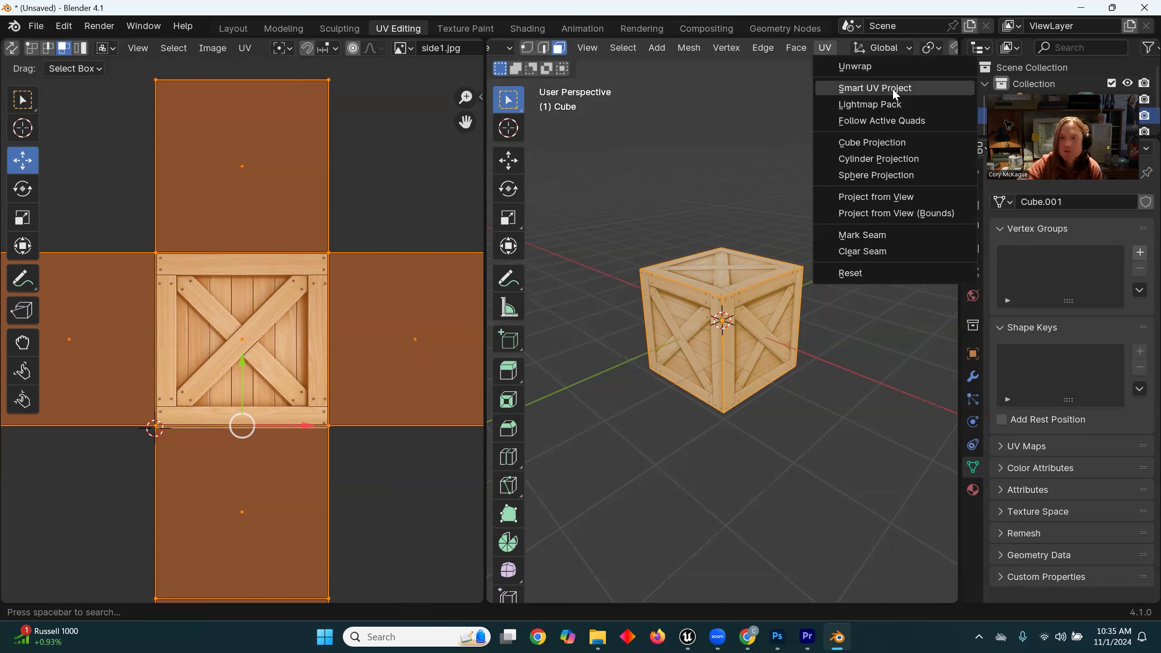
{"action": "left_click", "coordinate": [895, 93]}
{"action": "left_click", "coordinate": [878, 225]}
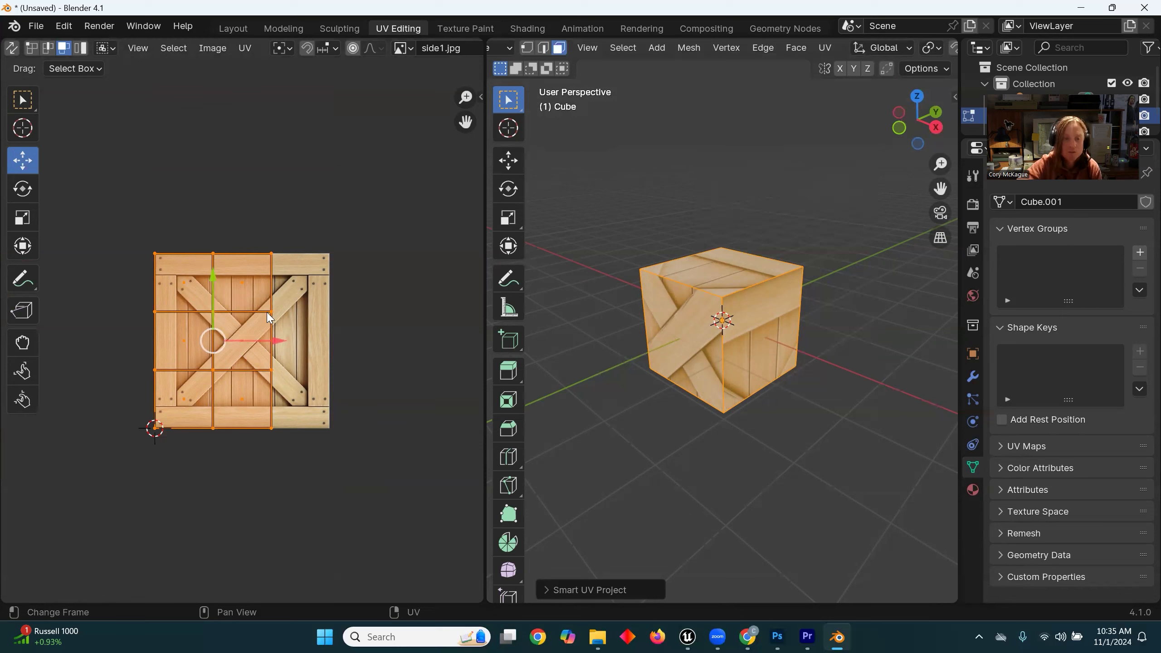
Step: Scale the Smart UV Project layout until one face matches the crate image's size, and move it left along X so that face covers the image
{"action": "left_click", "coordinate": [21, 219]}
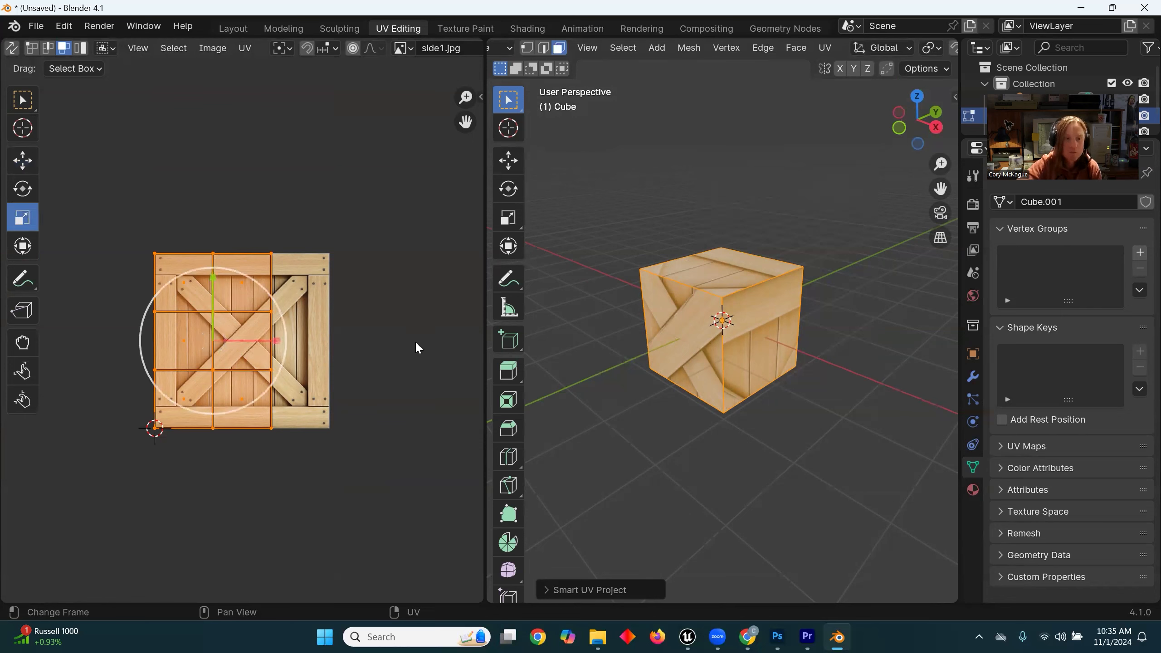
{"action": "left_click_drag", "start_coordinate": [272, 300], "coordinate": [414, 254]}
{"action": "left_click", "coordinate": [22, 160]}
{"action": "left_click_drag", "start_coordinate": [275, 341], "coordinate": [217, 338]}
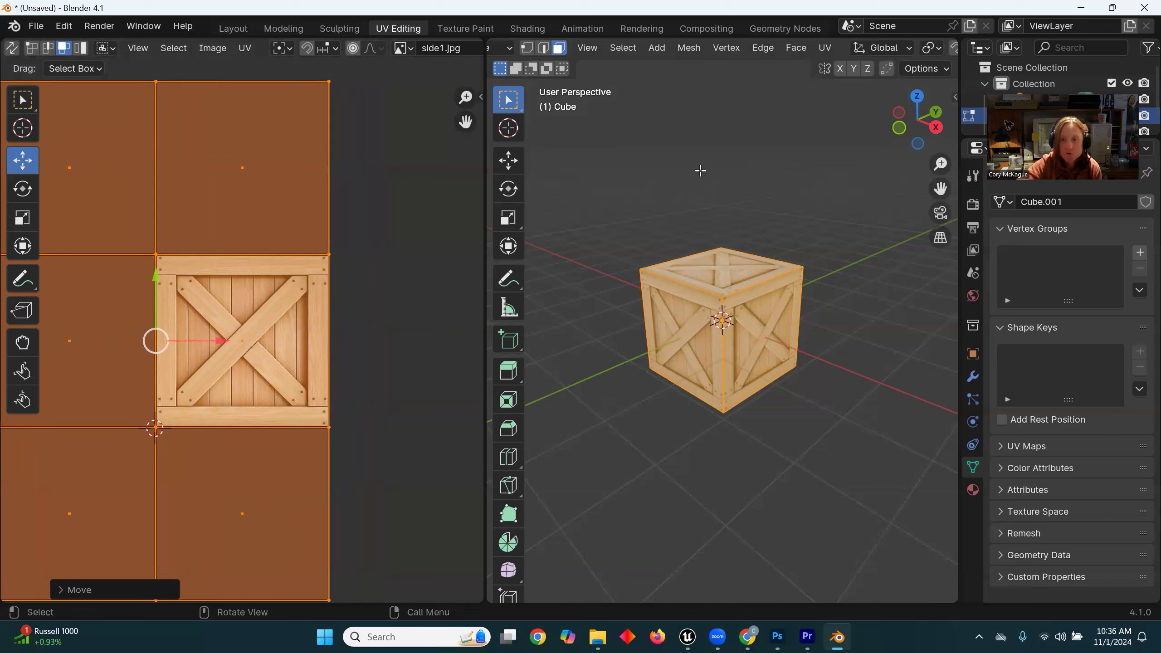
{"action": "middle_click_drag", "start_coordinate": [721, 266], "coordinate": [754, 311]}
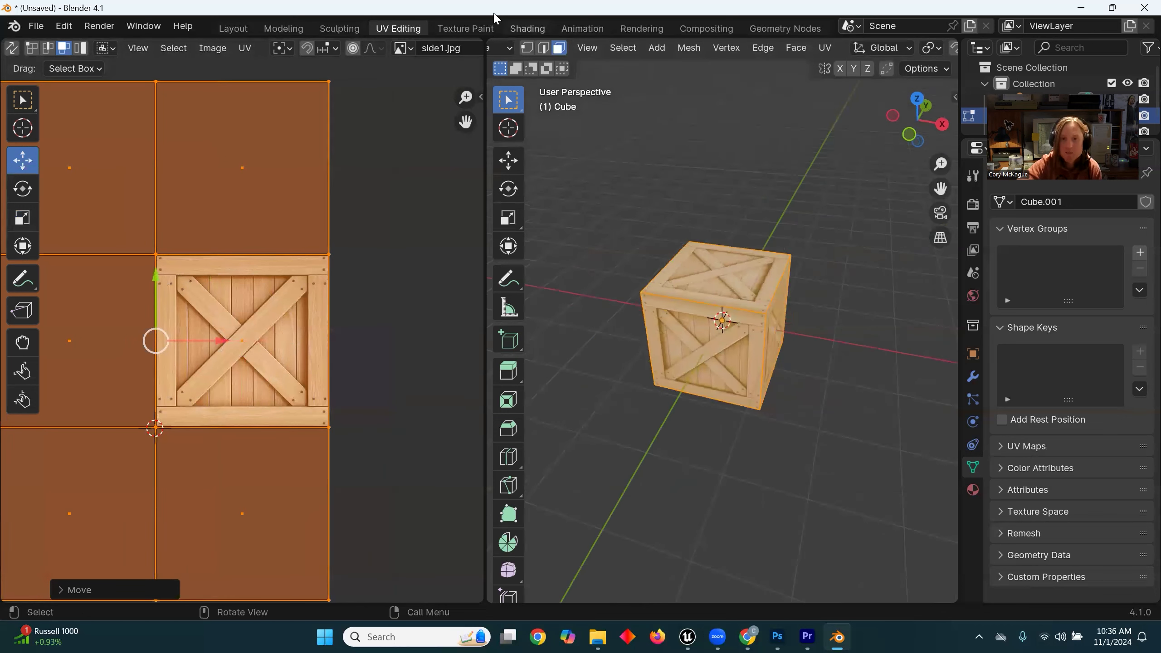
Step: Switch the 3D viewport to edge selection, select three edges around the cube's top face and mark them as seams
{"action": "scroll", "coordinate": [737, 46], "scroll_direction": "left", "scroll_amount": 5}
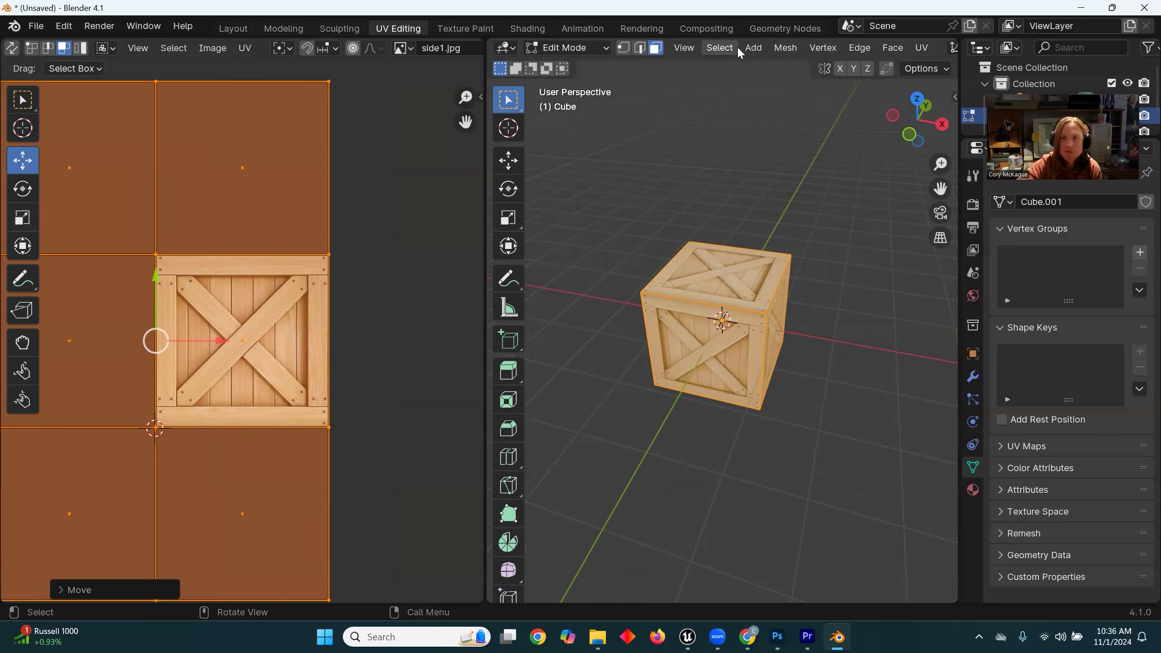
{"action": "scroll", "coordinate": [736, 45], "scroll_direction": "right", "scroll_amount": 6}
{"action": "scroll", "coordinate": [736, 45], "scroll_direction": "down", "scroll_amount": 4}
{"action": "scroll", "coordinate": [732, 46], "scroll_direction": "up", "scroll_amount": 4}
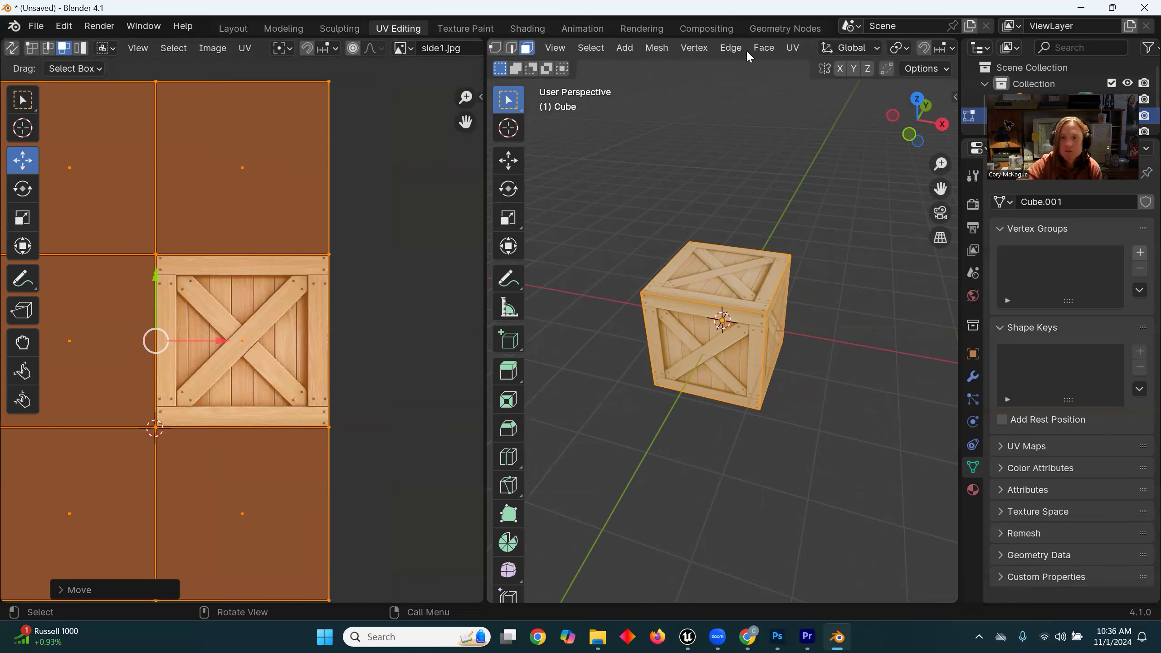
{"action": "left_click", "coordinate": [511, 48]}
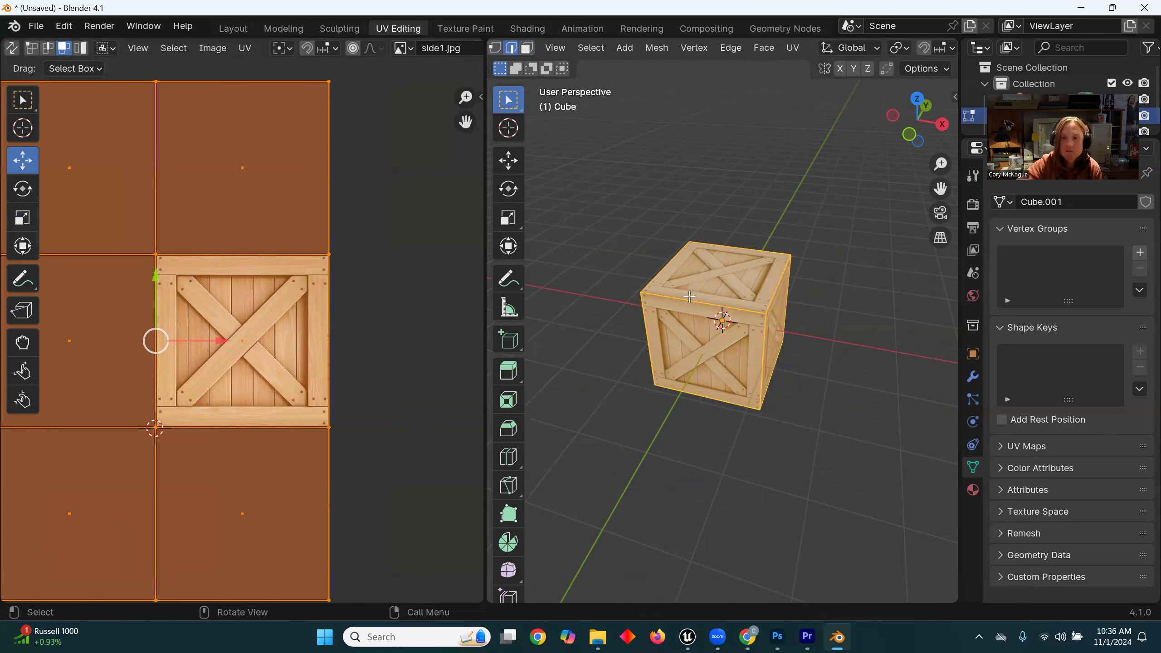
{"action": "left_click", "coordinate": [689, 297]}
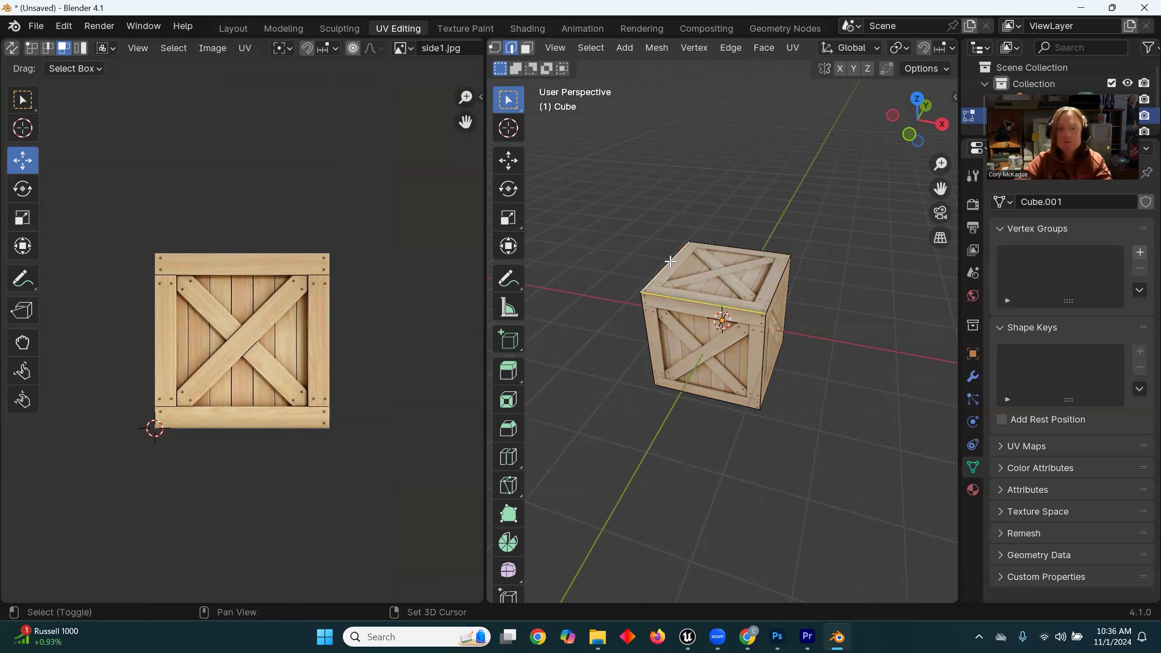
{"action": "left_click", "coordinate": [661, 273], "text": "shift"}
{"action": "left_click", "coordinate": [737, 248], "text": "shift"}
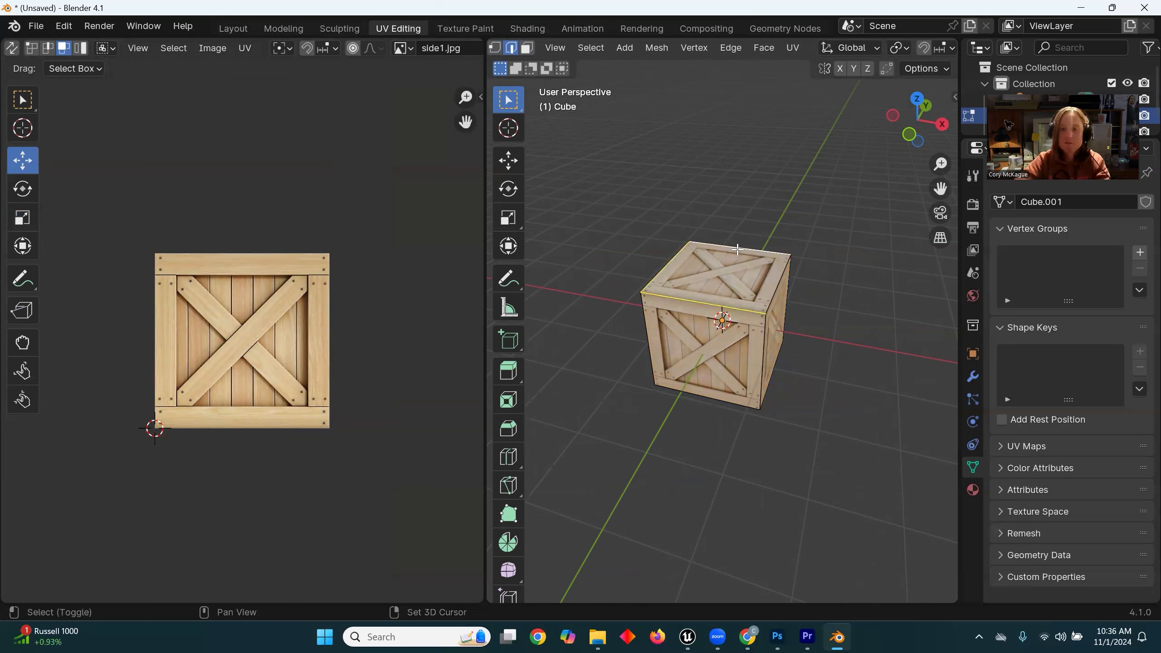
{"action": "left_click", "coordinate": [758, 54]}
{"action": "mouse_move", "coordinate": [738, 52]}
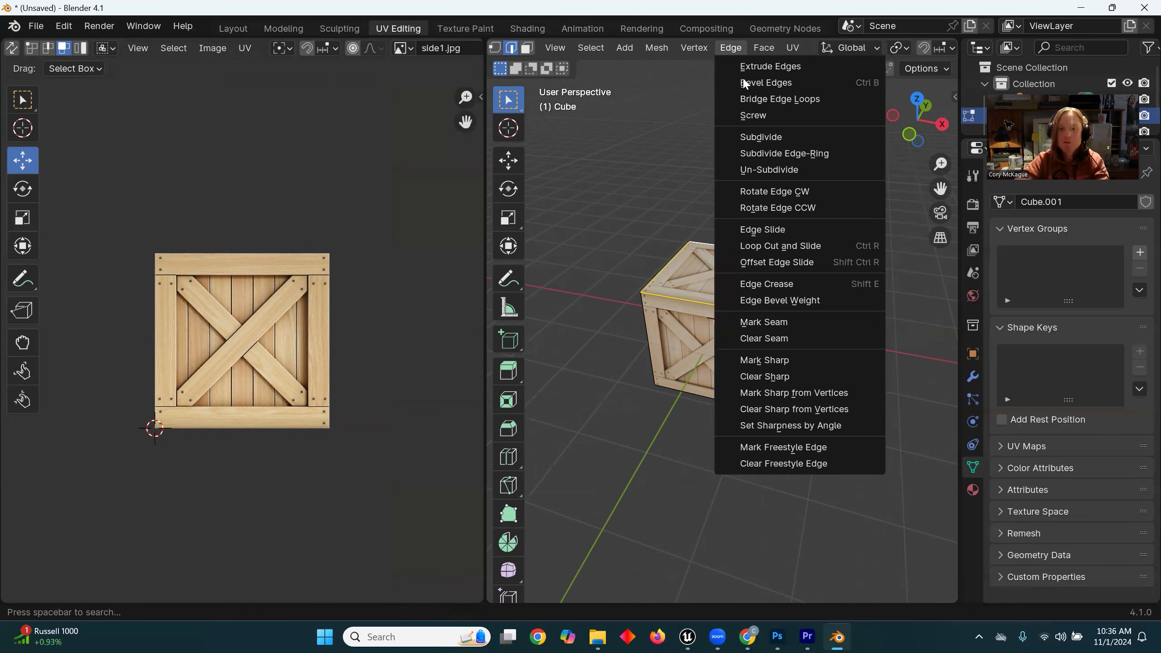
{"action": "left_click", "coordinate": [783, 321]}
Step: Select the vertical edges at the back of the cube for further seams
{"action": "middle_click_drag", "start_coordinate": [807, 261], "coordinate": [829, 278]}
{"action": "middle_click_drag", "start_coordinate": [701, 295], "coordinate": [699, 353]}
{"action": "middle_click_drag", "start_coordinate": [604, 308], "coordinate": [747, 308]}
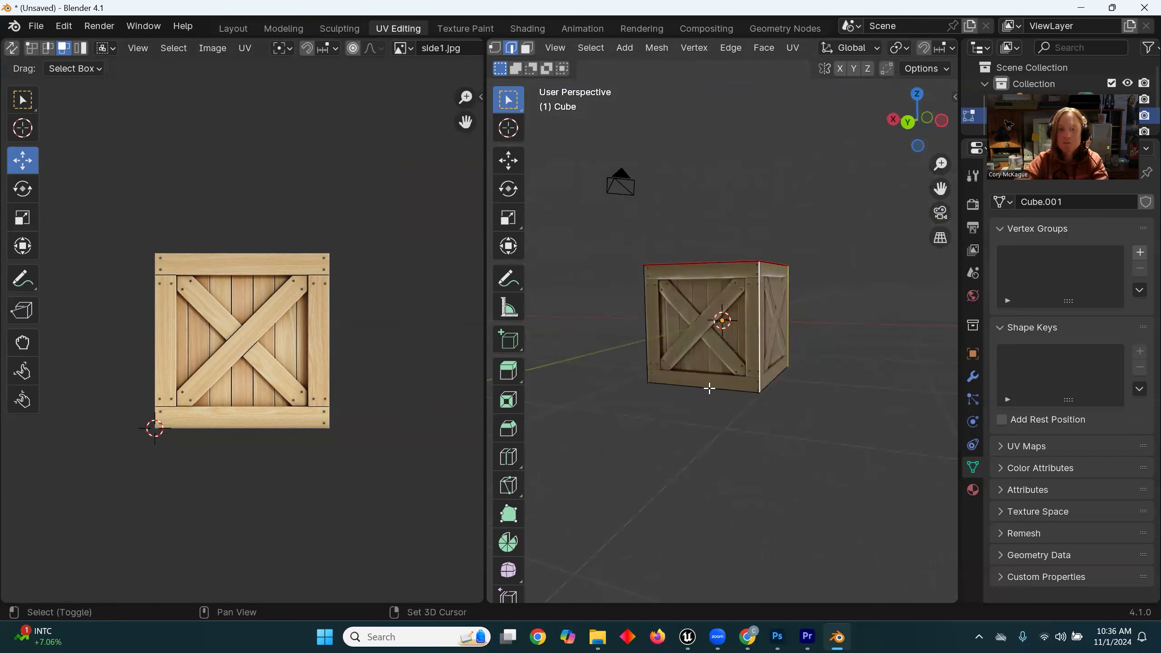
{"action": "middle_click_drag", "start_coordinate": [711, 387], "coordinate": [798, 264]}
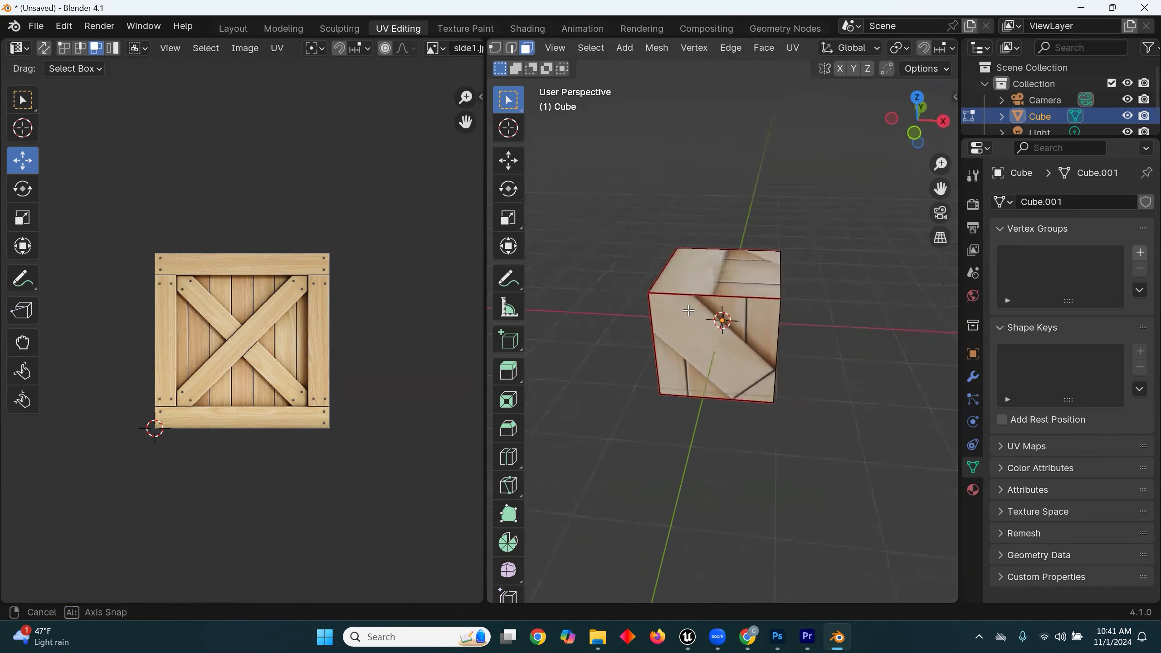
Step: Select all faces of the seamed cube and unwrap them with Unwrap
{"action": "middle_click_drag", "start_coordinate": [706, 366], "coordinate": [684, 365]}
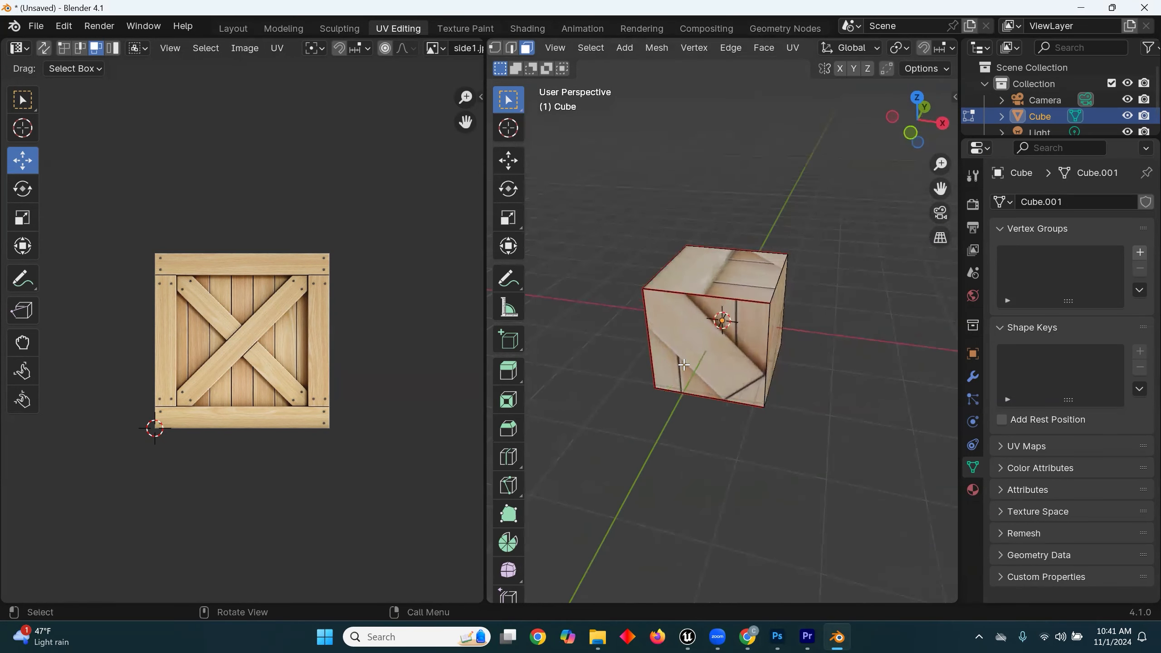
{"action": "left_click", "coordinate": [603, 46]}
{"action": "left_click", "coordinate": [606, 64]}
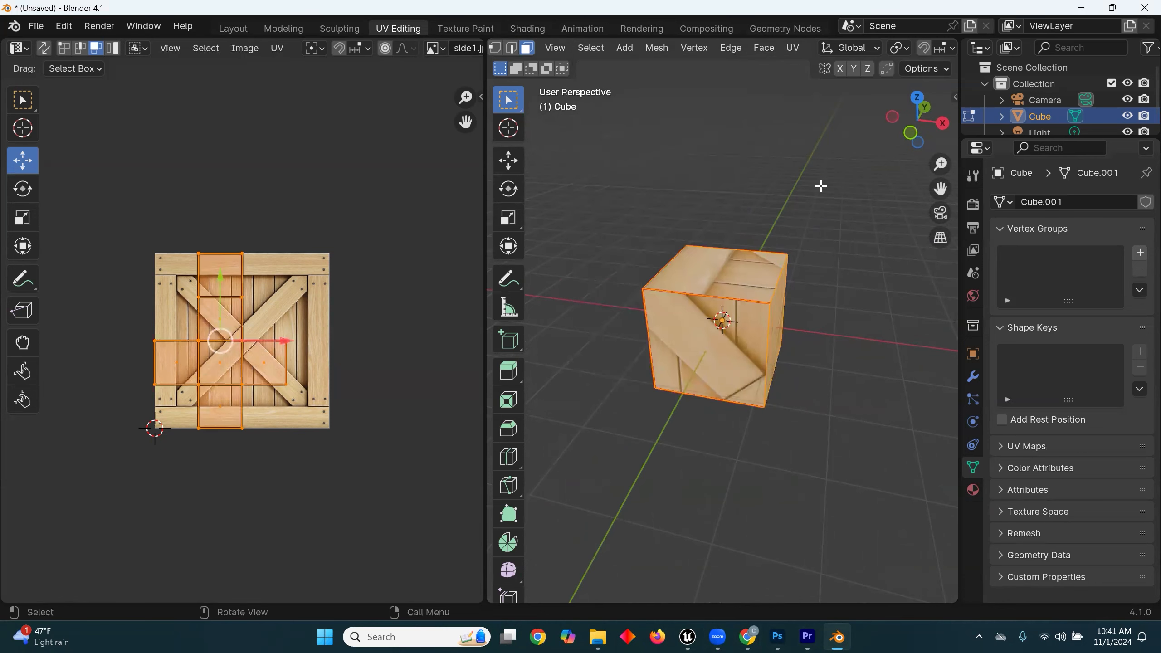
{"action": "left_click", "coordinate": [791, 49]}
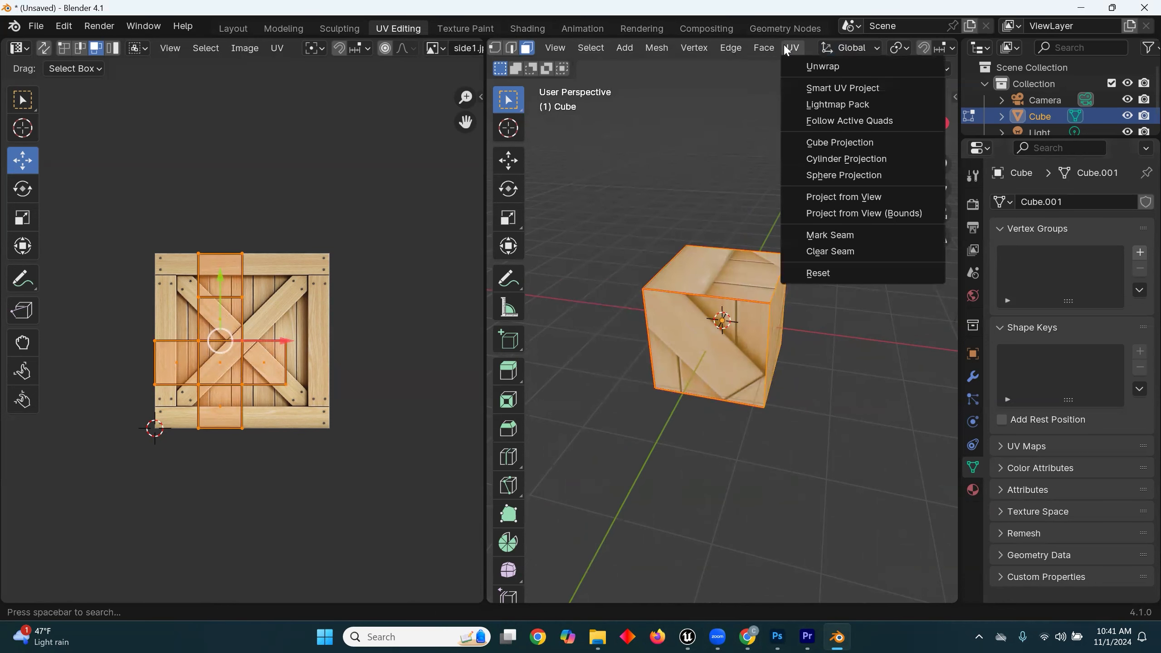
{"action": "left_click", "coordinate": [823, 67]}
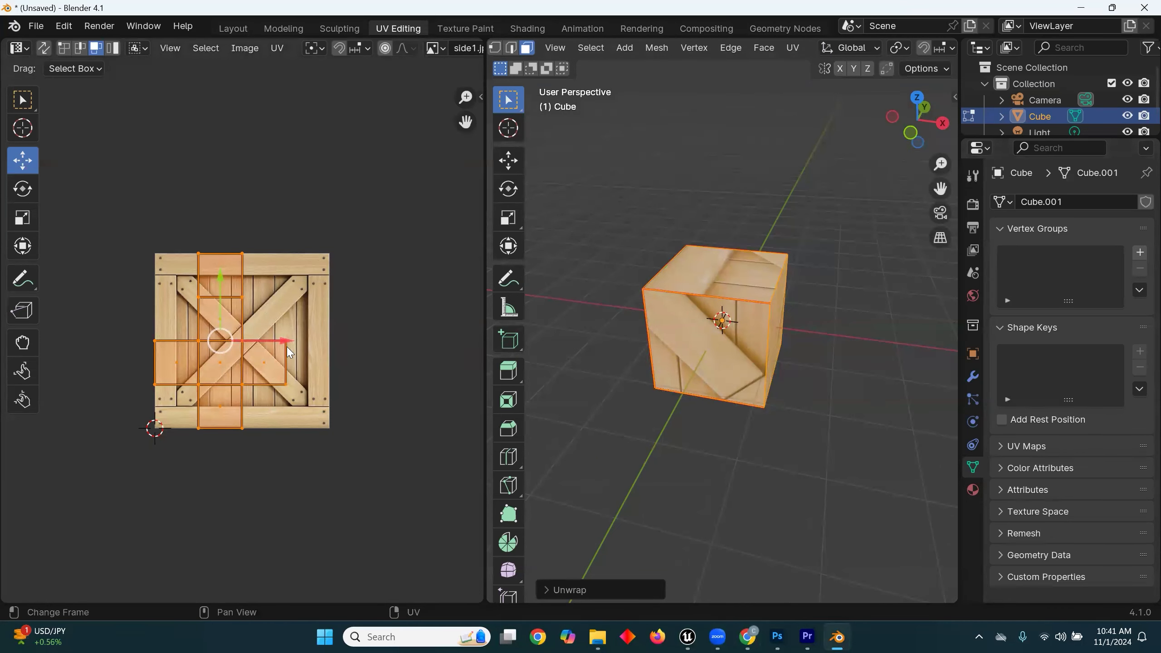
Step: Reselect all of the cube's faces and scale the unwrapped UV layout up to about three times its size
{"action": "middle_click_drag", "start_coordinate": [643, 385], "coordinate": [672, 343]}
{"action": "left_click", "coordinate": [787, 339]}
{"action": "middle_click_drag", "start_coordinate": [787, 339], "coordinate": [794, 286]}
{"action": "left_click", "coordinate": [589, 48]}
{"action": "left_click", "coordinate": [606, 64]}
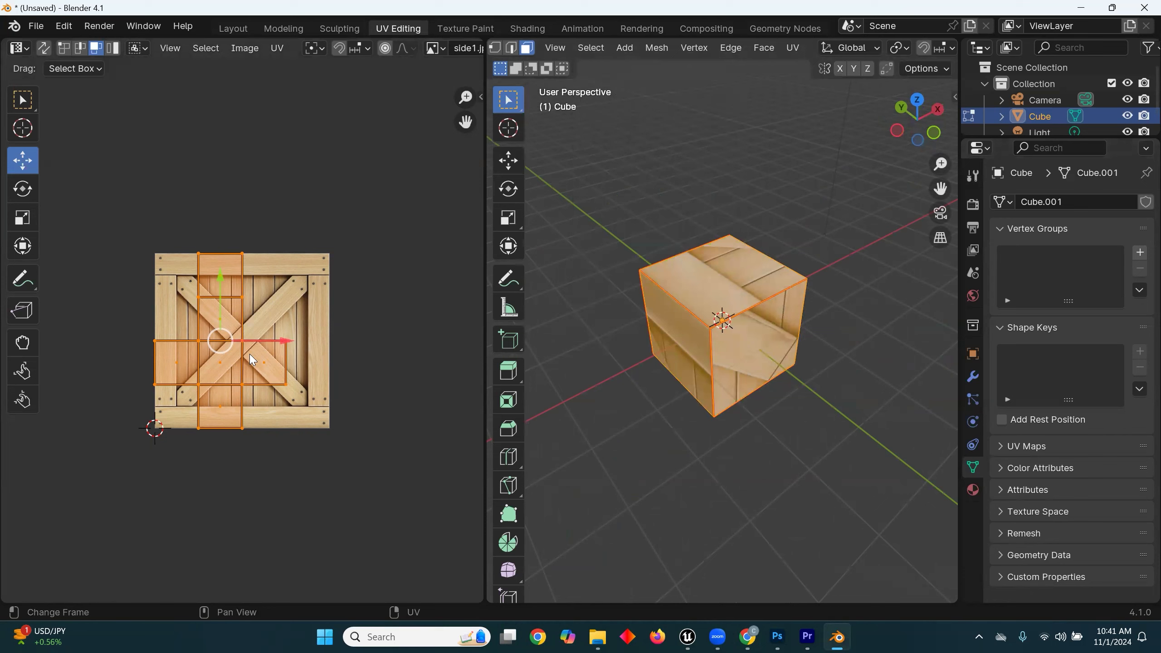
{"action": "left_click", "coordinate": [21, 217]}
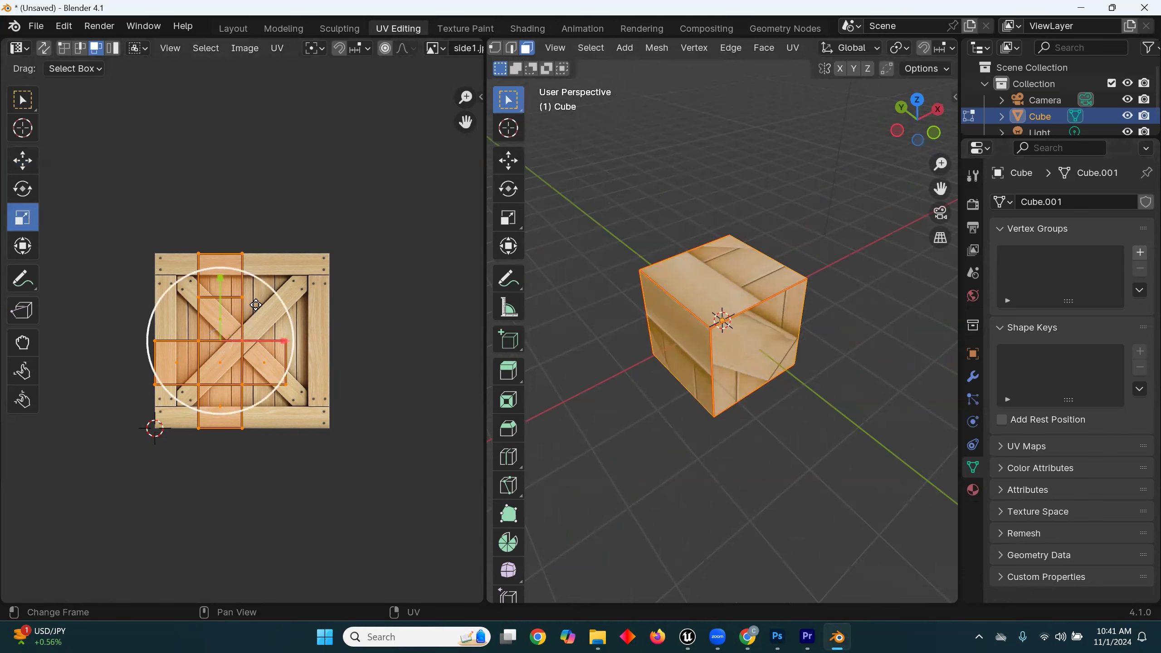
{"action": "left_click_drag", "start_coordinate": [280, 294], "coordinate": [425, 255]}
Step: Move the UV layout right and up until one face is centred over the crate image
{"action": "left_click", "coordinate": [19, 162]}
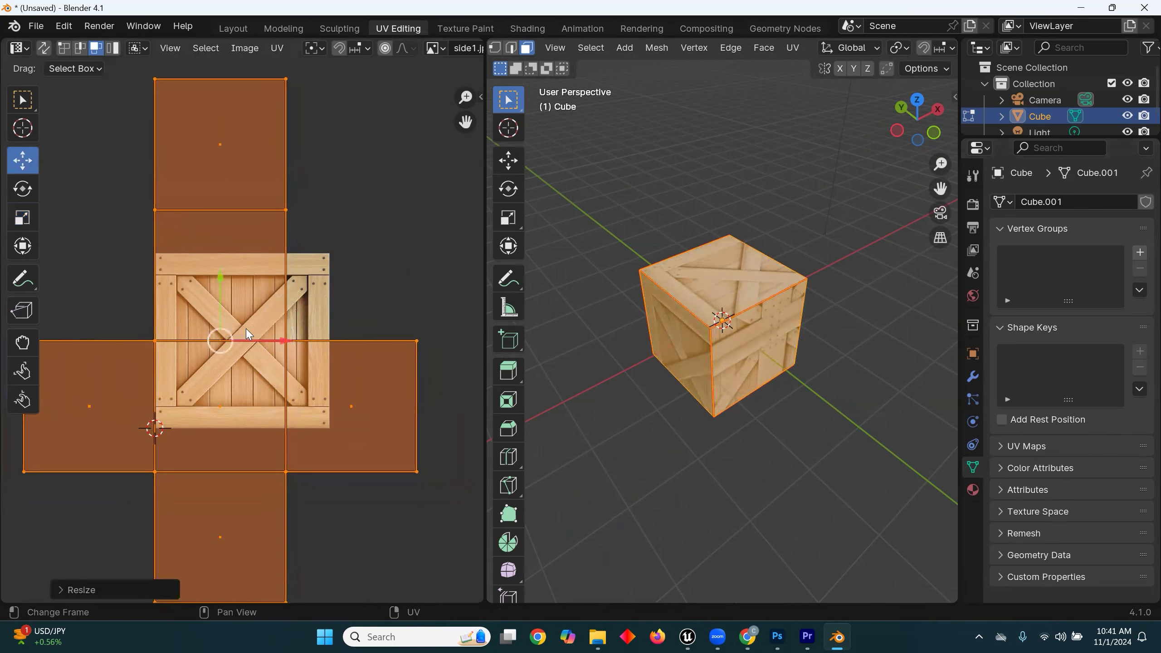
{"action": "left_click_drag", "start_coordinate": [279, 344], "coordinate": [299, 344]}
{"action": "left_click_drag", "start_coordinate": [242, 280], "coordinate": [242, 210]}
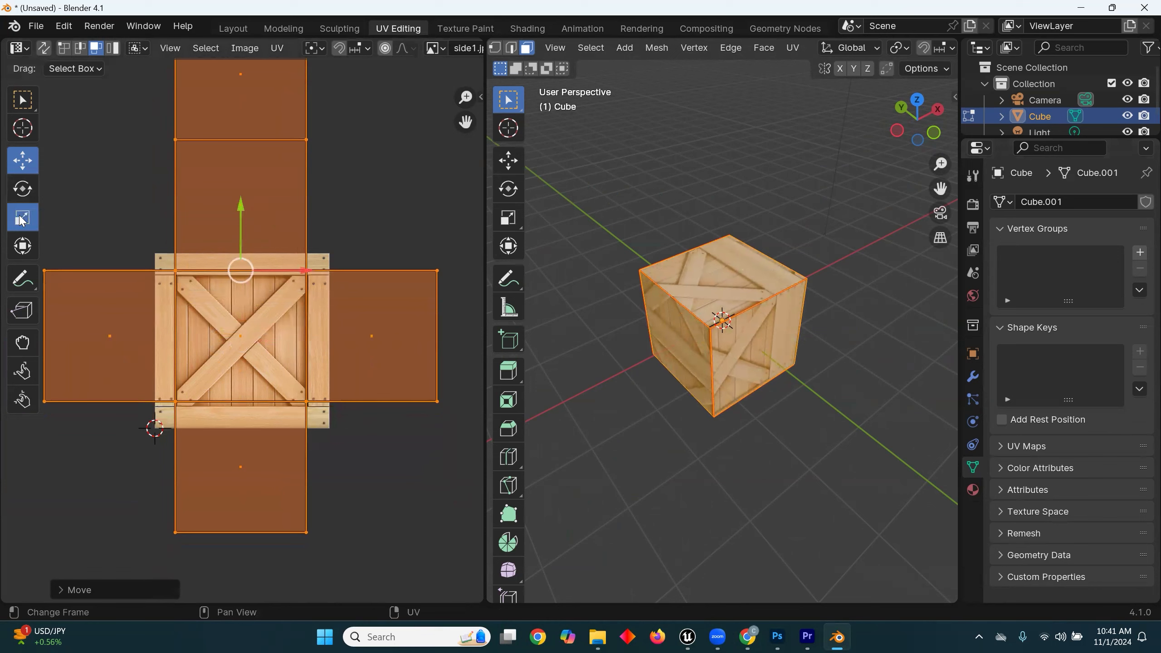
Step: Scale the UV layout until the centred face matches the crate image, move it up over the image, and fine-tune it slightly smaller
{"action": "left_click", "coordinate": [21, 219]}
{"action": "left_click_drag", "start_coordinate": [299, 234], "coordinate": [329, 223]}
{"action": "left_click", "coordinate": [22, 160]}
{"action": "left_click_drag", "start_coordinate": [242, 217], "coordinate": [247, 192]}
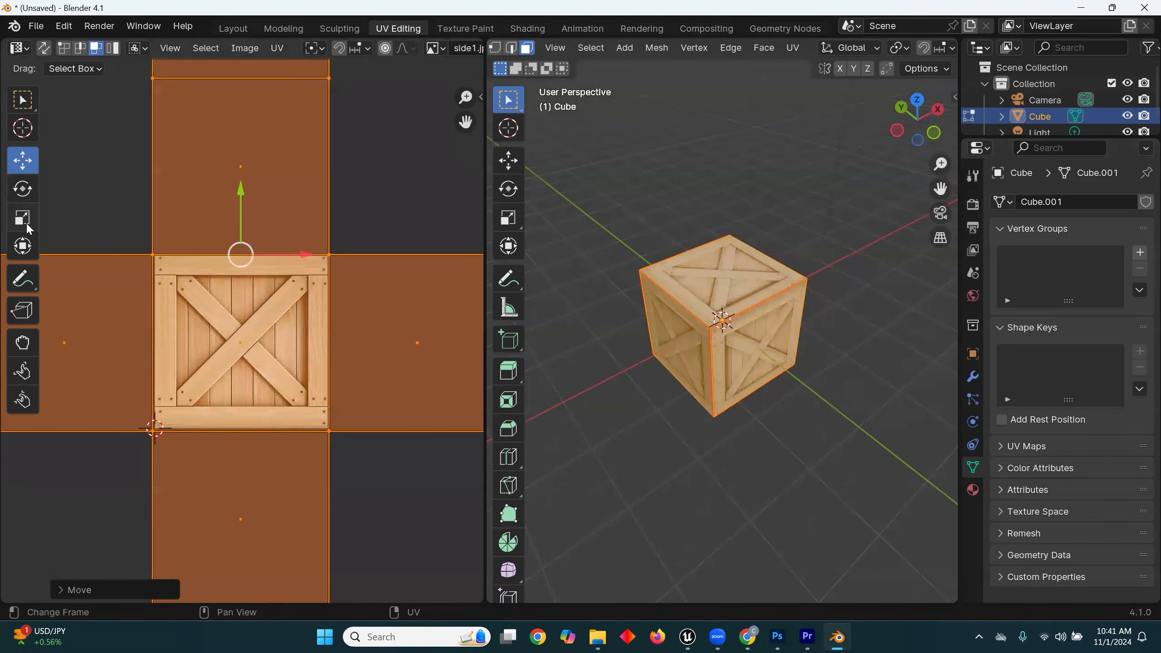
{"action": "left_click", "coordinate": [21, 218]}
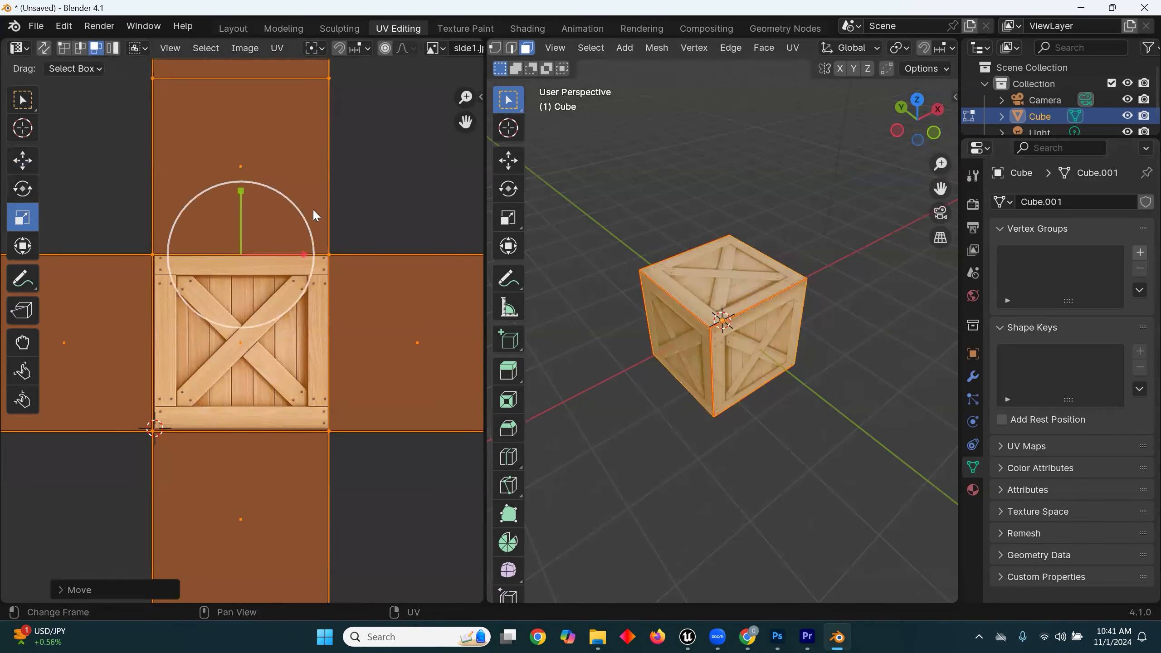
{"action": "left_click_drag", "start_coordinate": [293, 211], "coordinate": [291, 214]}
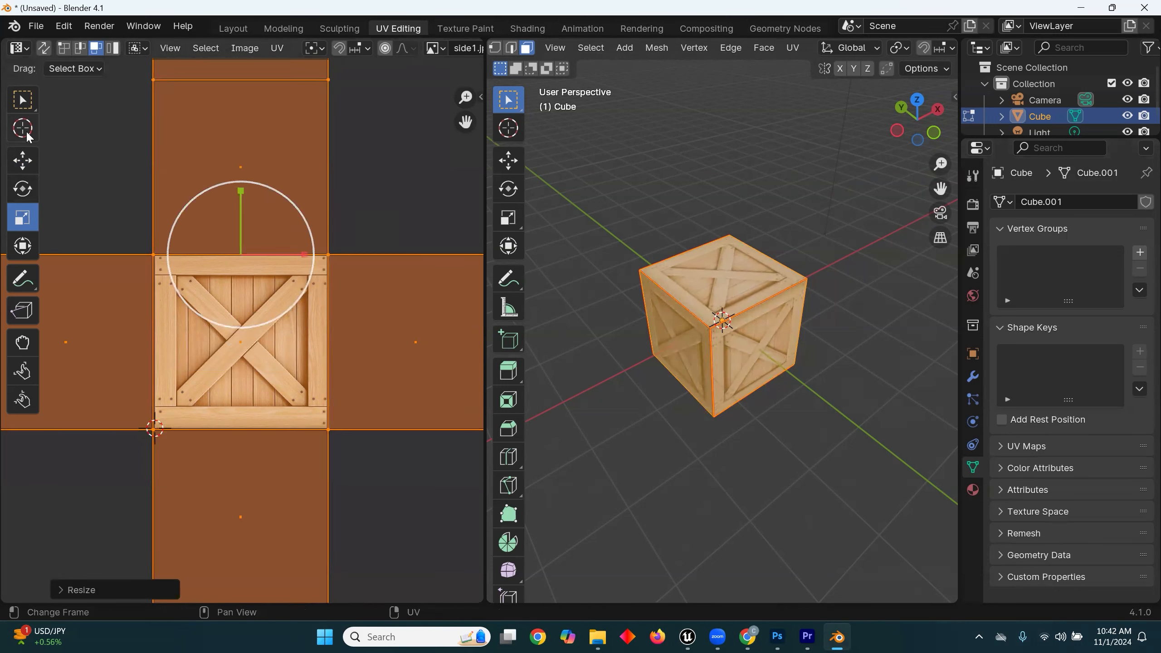
Step: Create a new blank 1024 × 1024 px image named UvLayout1k in the UV editor
{"action": "left_click", "coordinate": [242, 49]}
{"action": "left_click", "coordinate": [241, 49]}
{"action": "left_click", "coordinate": [290, 63]}
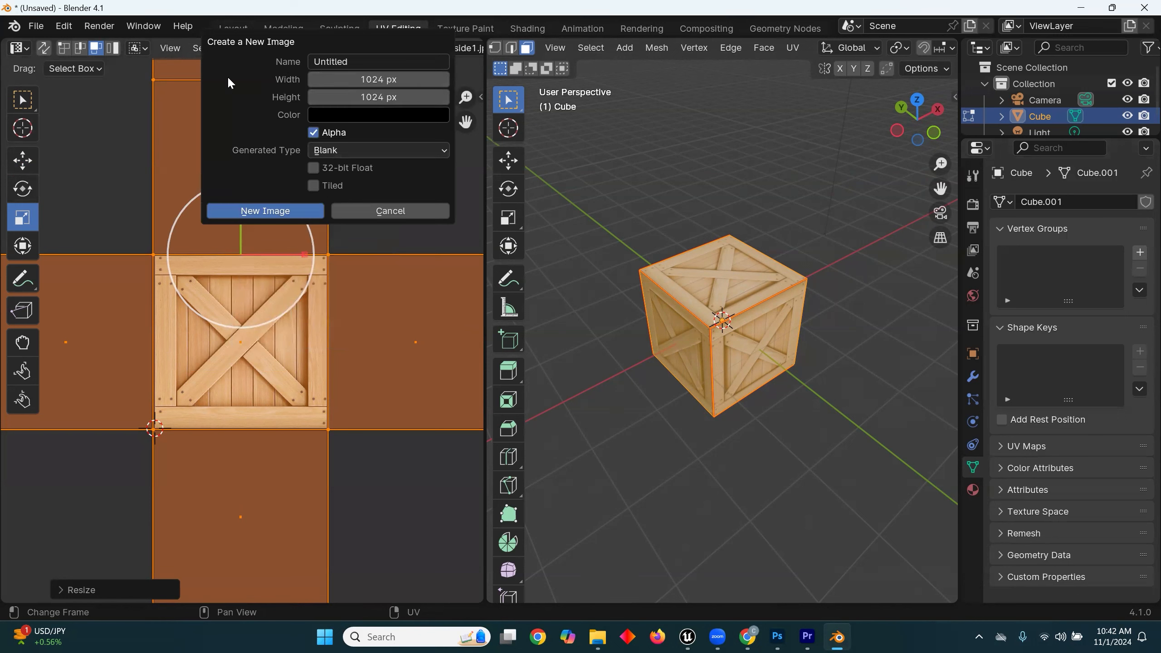
{"action": "left_click", "coordinate": [360, 61]}
{"action": "type", "text": "UvLayout1k"}
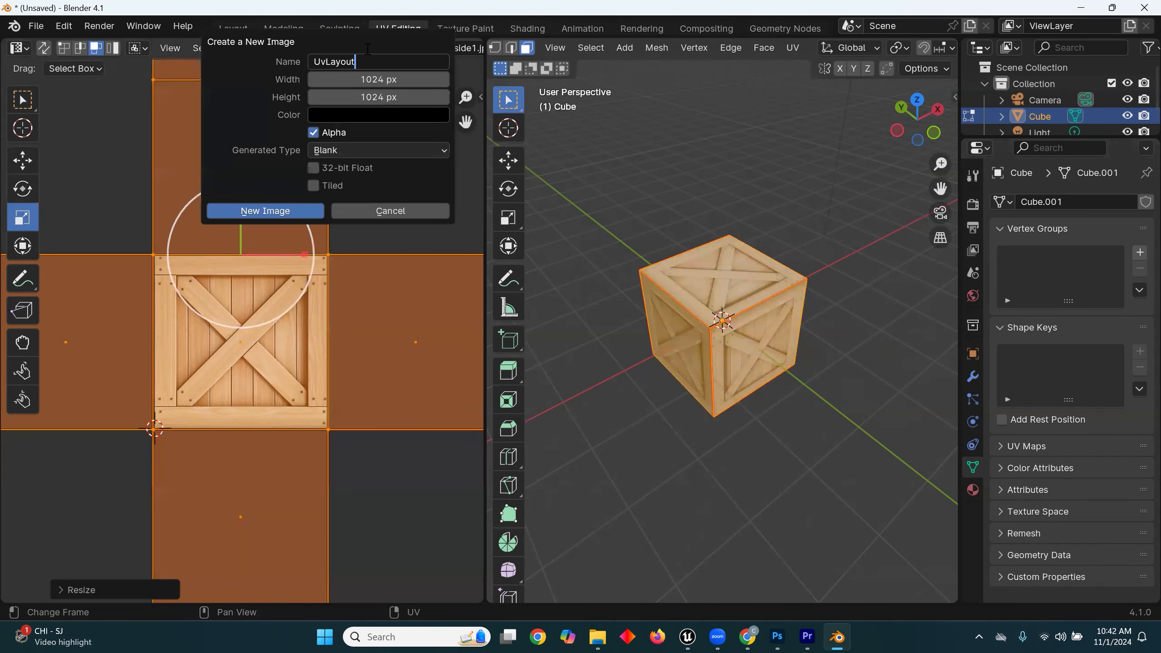
{"action": "left_click", "coordinate": [252, 212]}
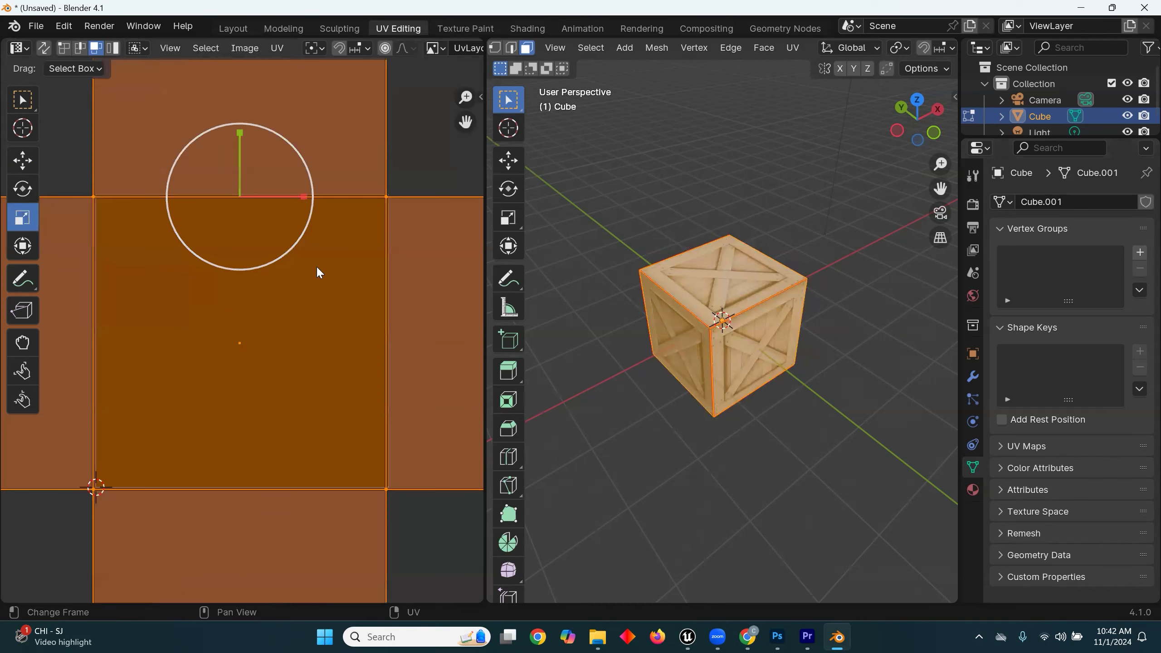
Step: Scale the cube's UV layout down to roughly the blank image's width and move it down over the image
{"action": "scroll", "coordinate": [311, 270], "scroll_direction": "down", "scroll_amount": 6}
{"action": "scroll", "coordinate": [321, 279], "scroll_direction": "up", "scroll_amount": 2}
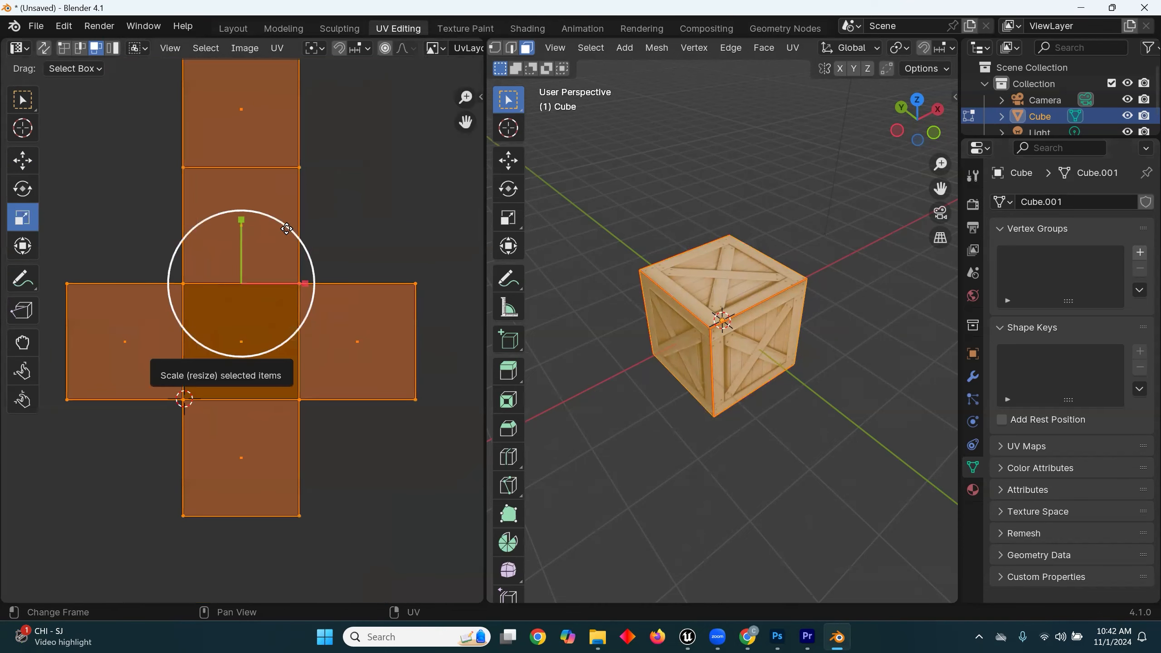
{"action": "left_click_drag", "start_coordinate": [284, 228], "coordinate": [250, 265]}
{"action": "left_click", "coordinate": [22, 161]}
{"action": "left_click_drag", "start_coordinate": [245, 224], "coordinate": [213, 264]}
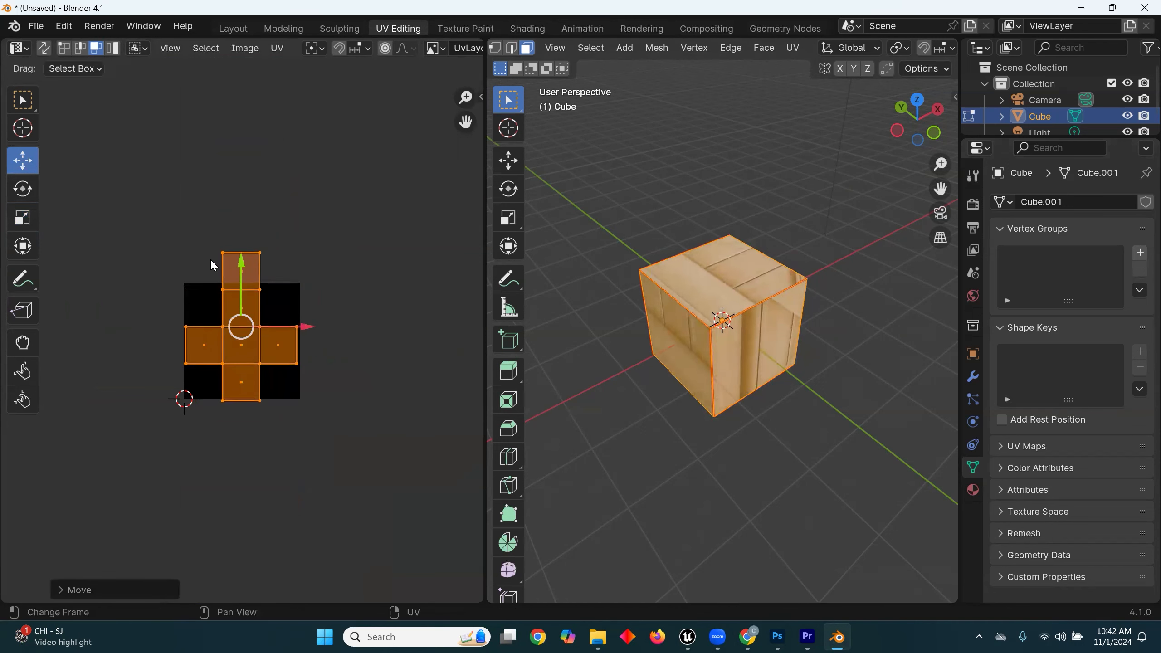
Step: Scale the whole UV layout down further and move it down until every face lies inside the blank image
{"action": "left_click", "coordinate": [23, 218]}
{"action": "left_click", "coordinate": [284, 266]}
{"action": "left_click_drag", "start_coordinate": [353, 211], "coordinate": [167, 394]}
{"action": "left_click_drag", "start_coordinate": [291, 276], "coordinate": [256, 312]}
{"action": "left_click", "coordinate": [22, 160]}
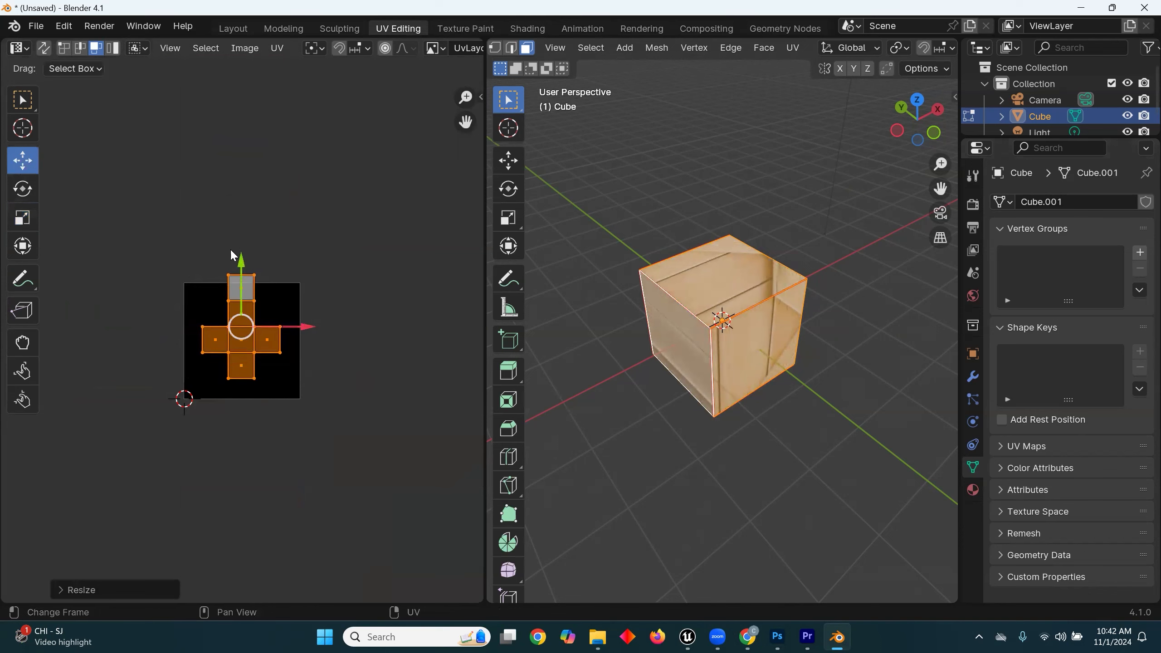
{"action": "left_click_drag", "start_coordinate": [243, 267], "coordinate": [243, 280]}
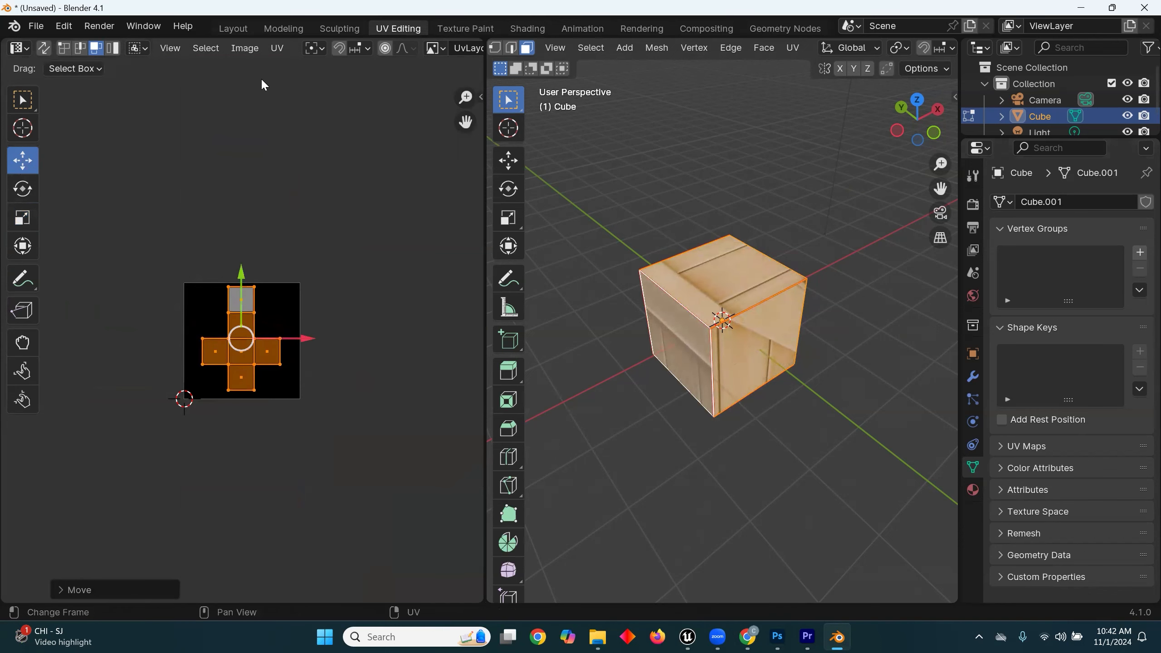
Step: Export the UV layout as the PNG file CubeUvLayout.png into the crate folder on the Desktop
{"action": "left_click", "coordinate": [278, 48]}
{"action": "left_click", "coordinate": [359, 525]}
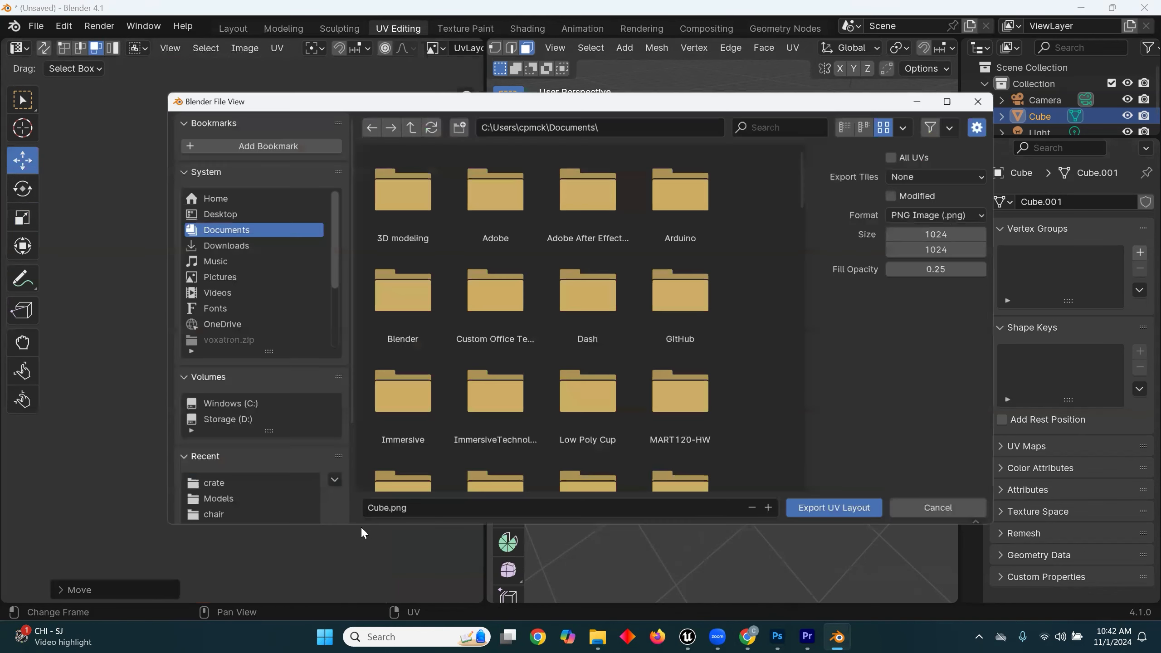
{"action": "left_click", "coordinate": [206, 210]}
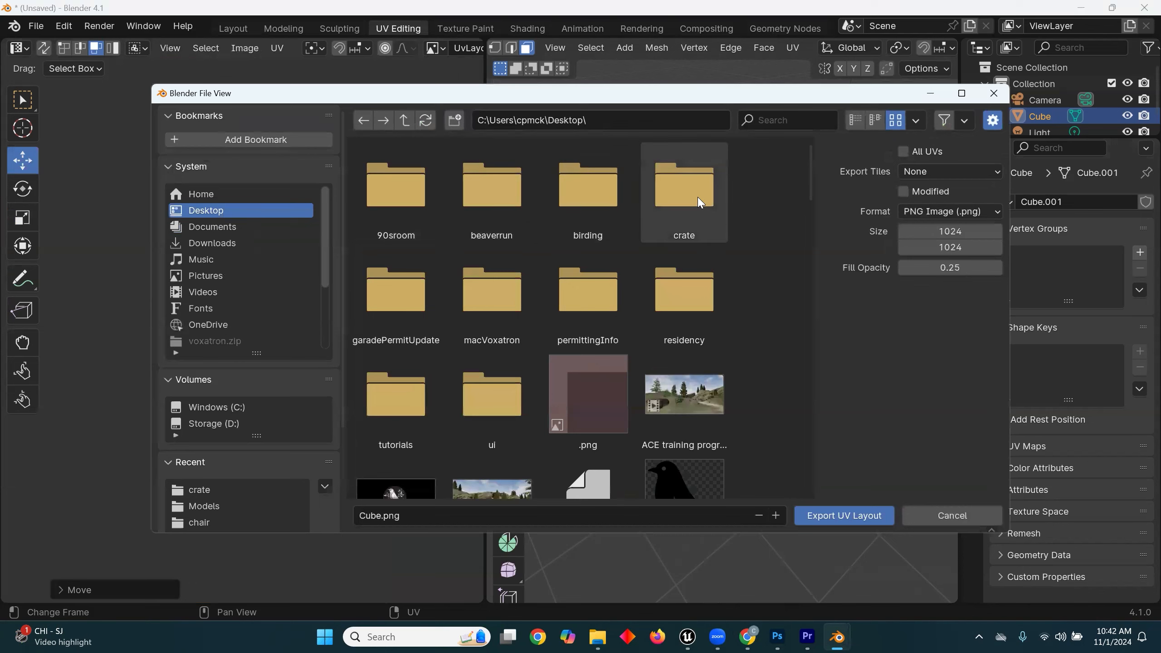
{"action": "left_click", "coordinate": [685, 188]}
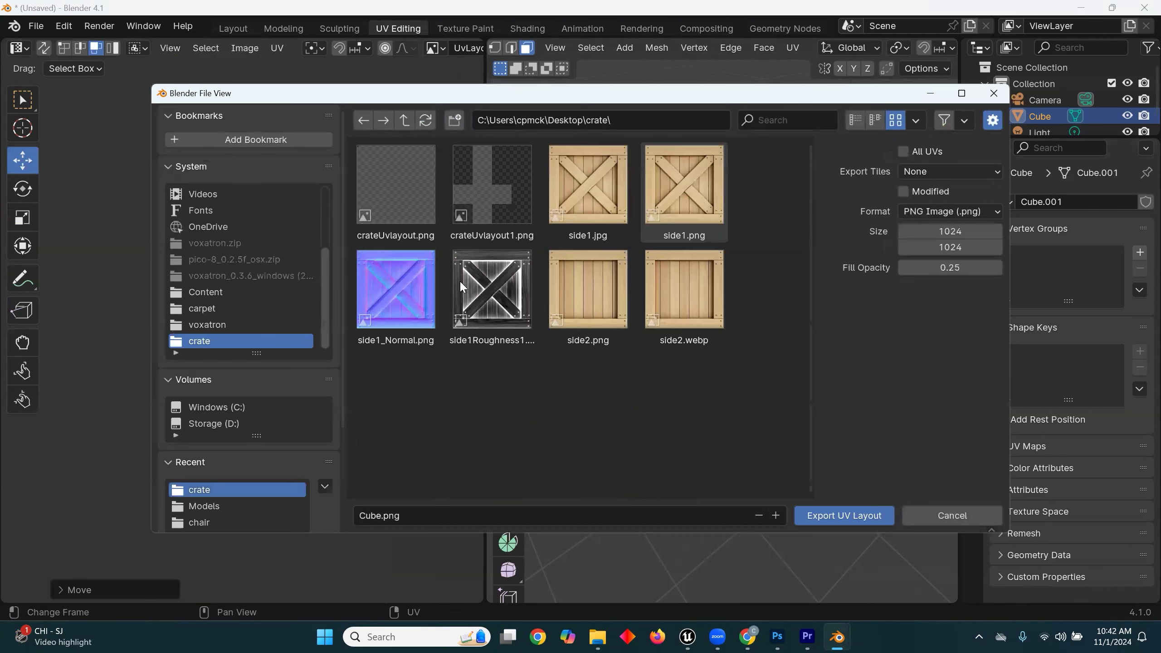
{"action": "left_click", "coordinate": [407, 521]}
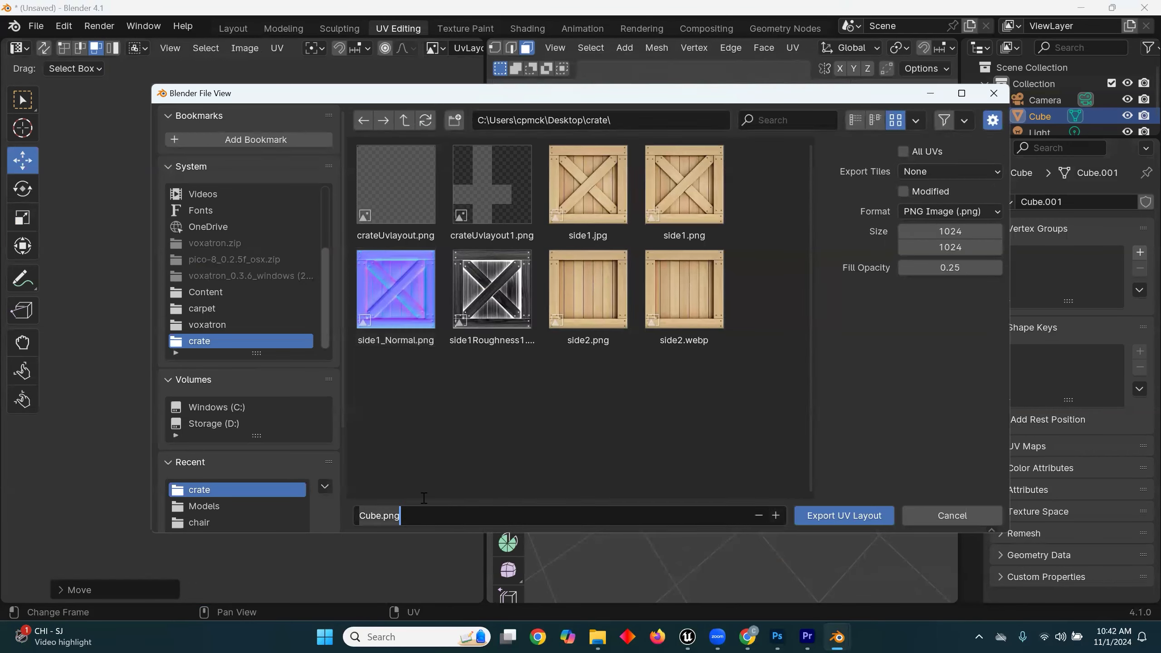
{"action": "type", "text": "CubeUvLaout"}
{"action": "key", "text": "BackSpace"}
{"action": "type", "text": "you"}
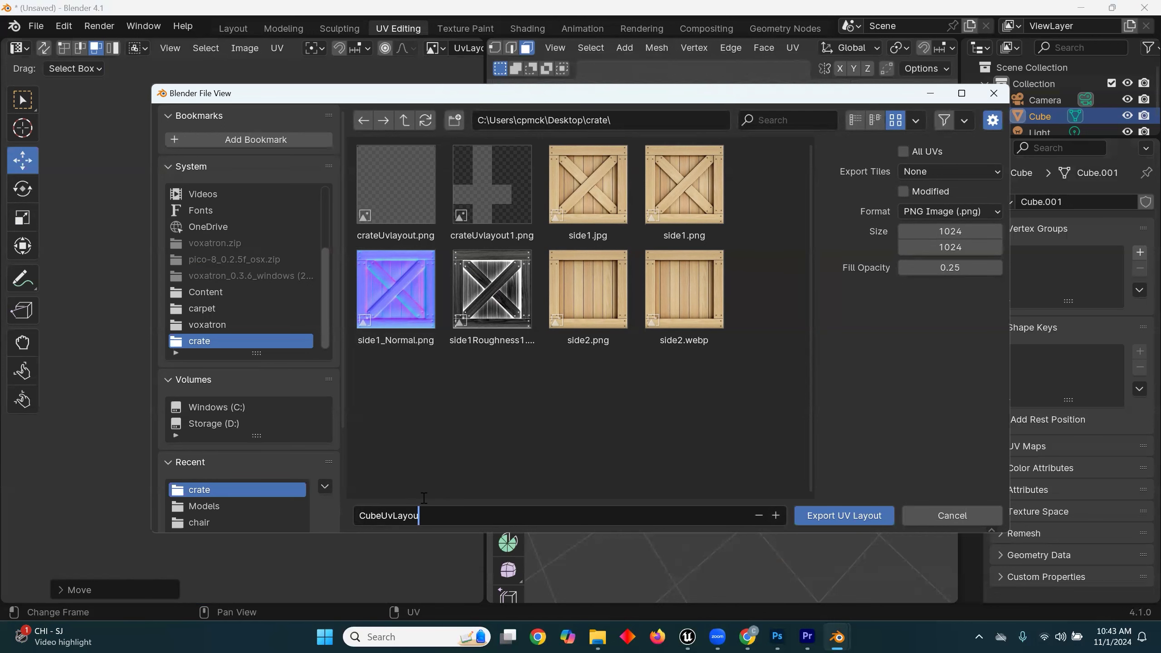
{"action": "left_click", "coordinate": [848, 518]}
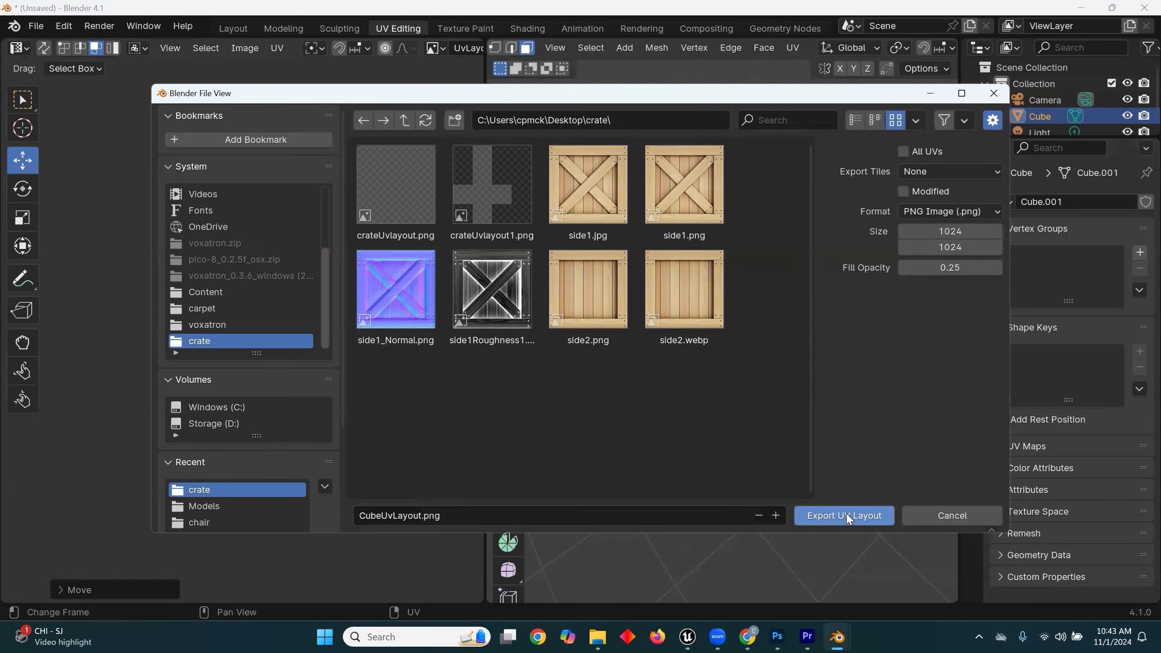
{"action": "left_click", "coordinate": [848, 517]}
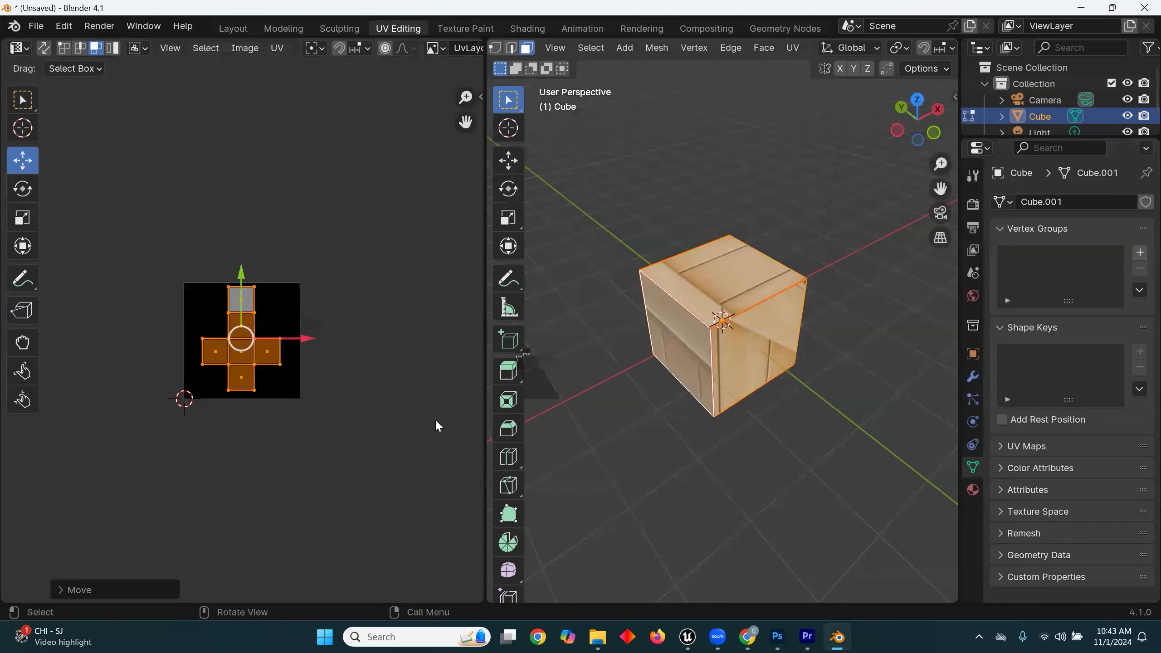
Step: Switch to Photoshop and open the CubeUvLayout image from the crate folder
{"action": "left_click", "coordinate": [776, 636]}
{"action": "left_click", "coordinate": [28, 8]}
{"action": "left_click", "coordinate": [41, 34]}
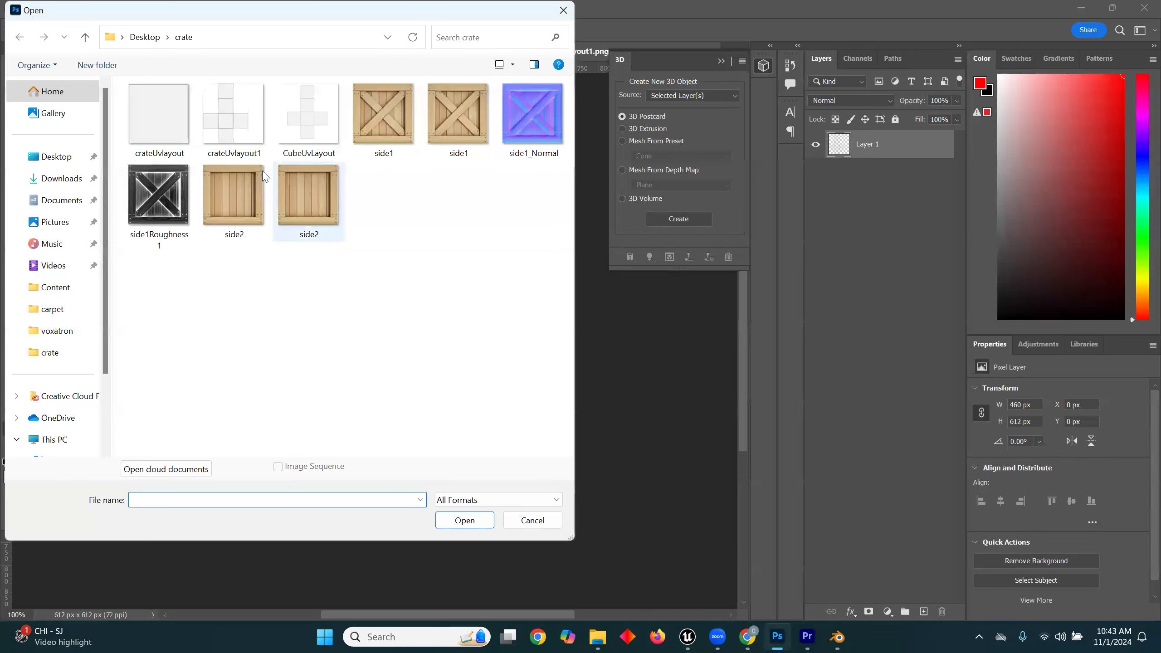
{"action": "double_click", "coordinate": [295, 122]}
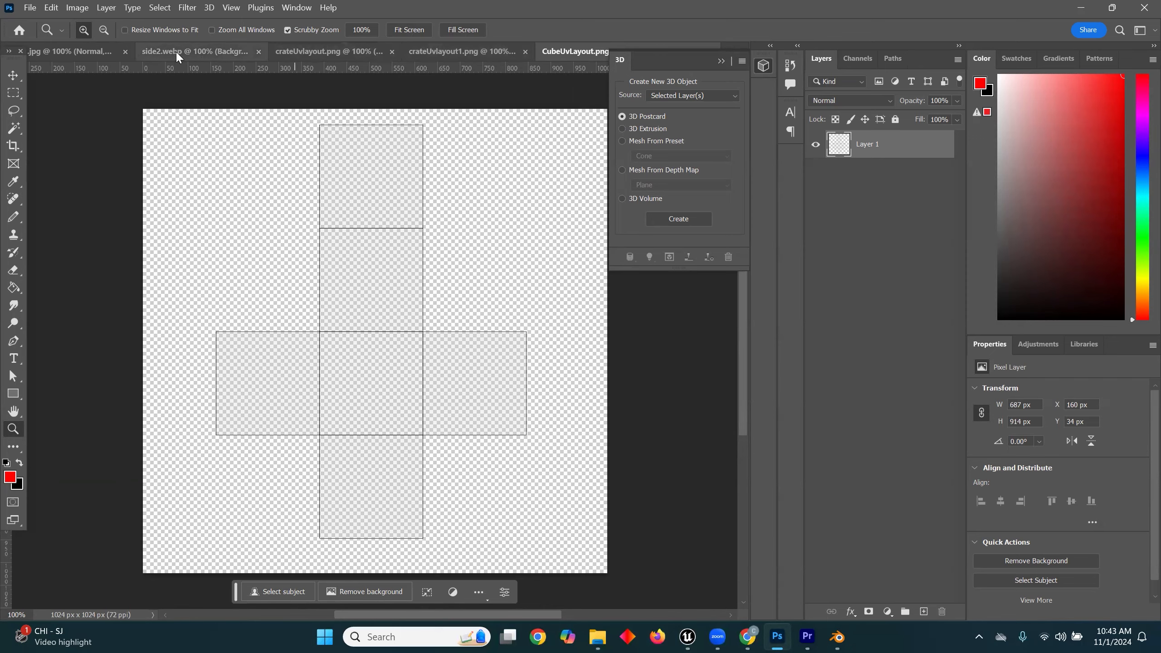
Step: Paste the cross-braced crate image as a new layer into CubeUvLayout.png
{"action": "left_click", "coordinate": [63, 51]}
{"action": "key", "text": "m"}
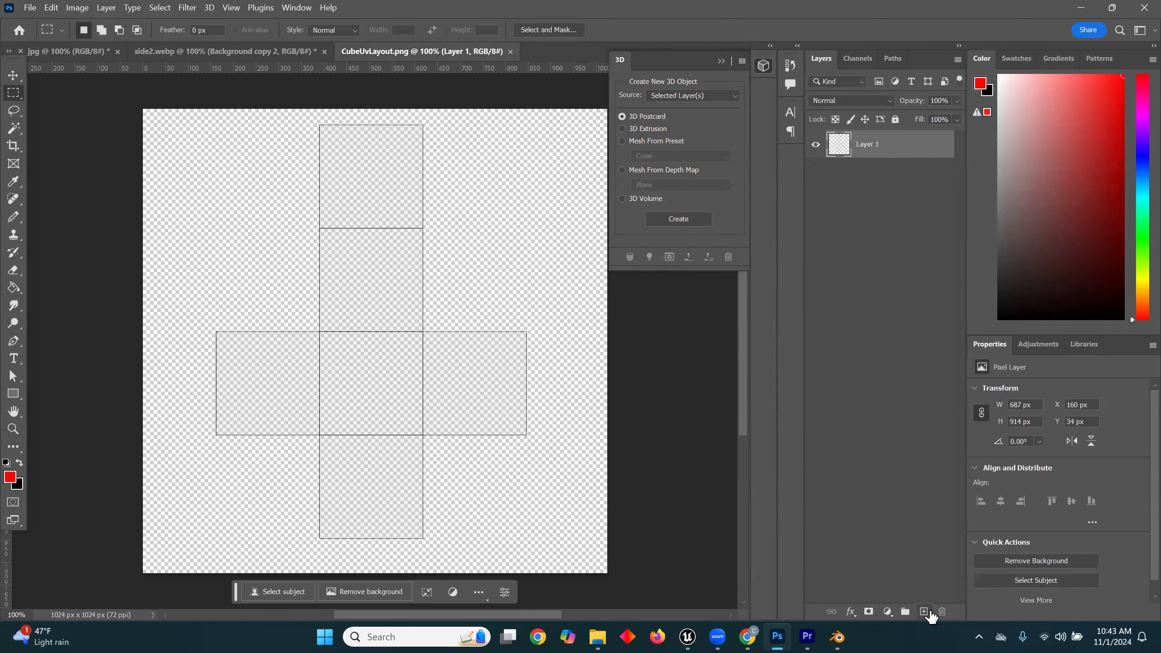
{"action": "key", "text": "ctrl+v"}
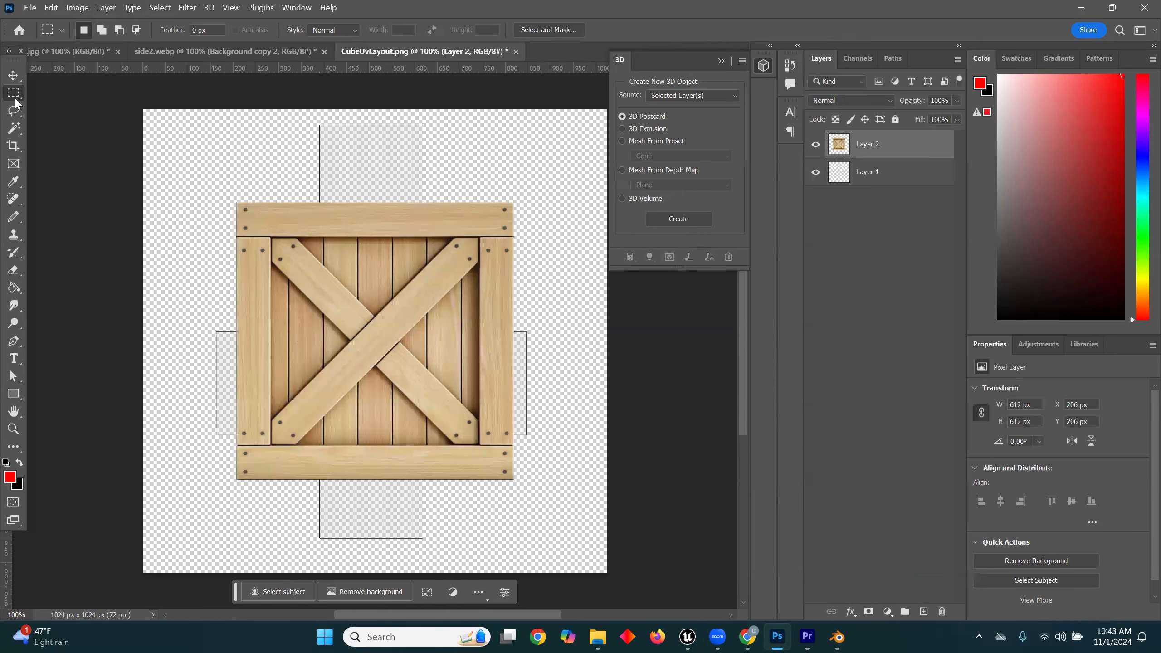
Step: Scale the pasted crate image to about 37.83% and fit it over the left face of the UV layout
{"action": "key", "text": "v"}
{"action": "left_click_drag", "start_coordinate": [383, 357], "coordinate": [361, 384]}
{"action": "key", "text": "ctrl+t"}
{"action": "left_click_drag", "start_coordinate": [492, 226], "coordinate": [309, 361]}
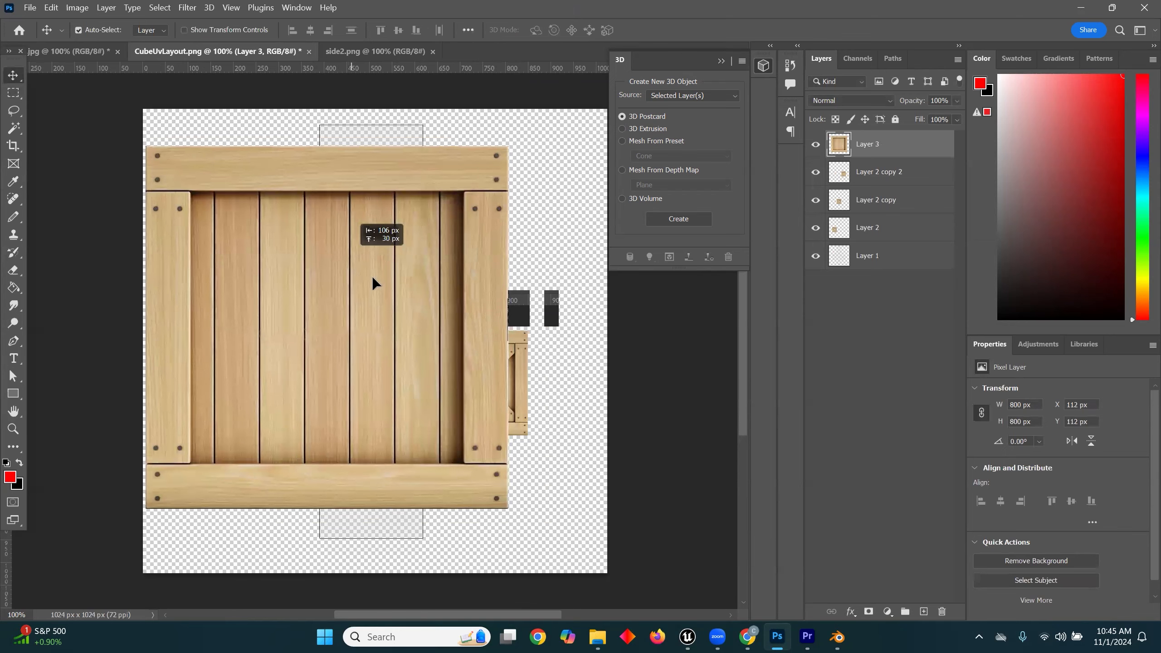
Step: Scale the plank image to 28.75%, fit it over the face above the centre, and duplicate it onto the topmost and lowest faces
{"action": "left_click_drag", "start_coordinate": [372, 276], "coordinate": [402, 303]}
{"action": "key", "text": "ctrl+t"}
{"action": "left_click_drag", "start_coordinate": [544, 176], "coordinate": [388, 260]}
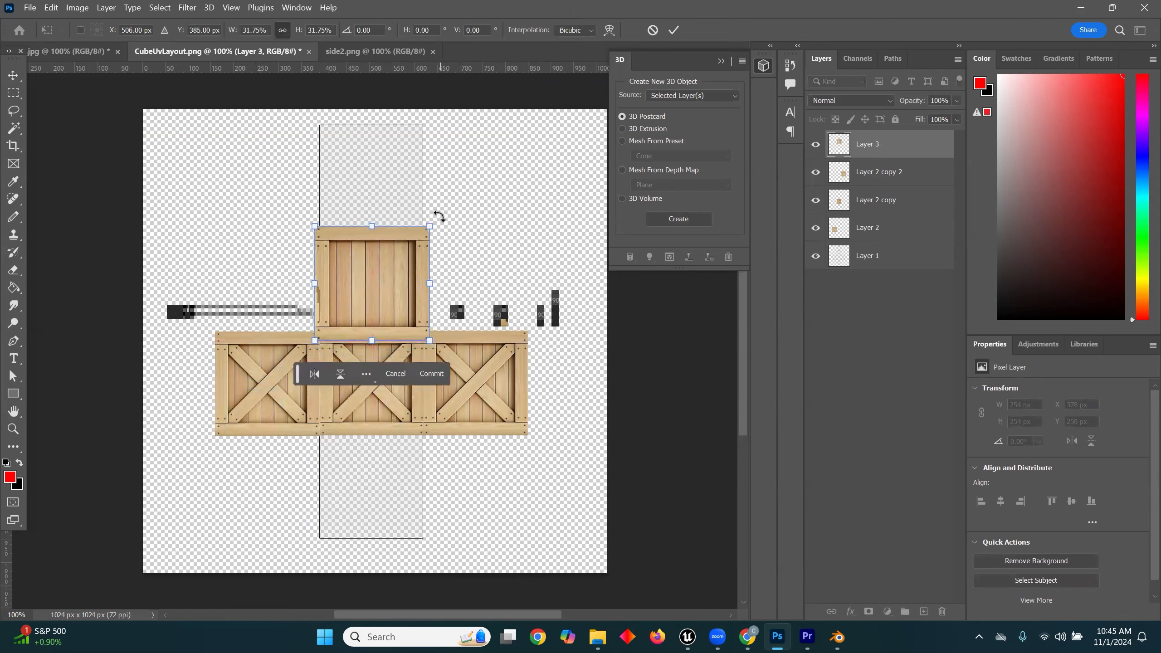
{"action": "left_click_drag", "start_coordinate": [429, 226], "coordinate": [418, 236]}
{"action": "left_click_drag", "start_coordinate": [409, 288], "coordinate": [409, 281]}
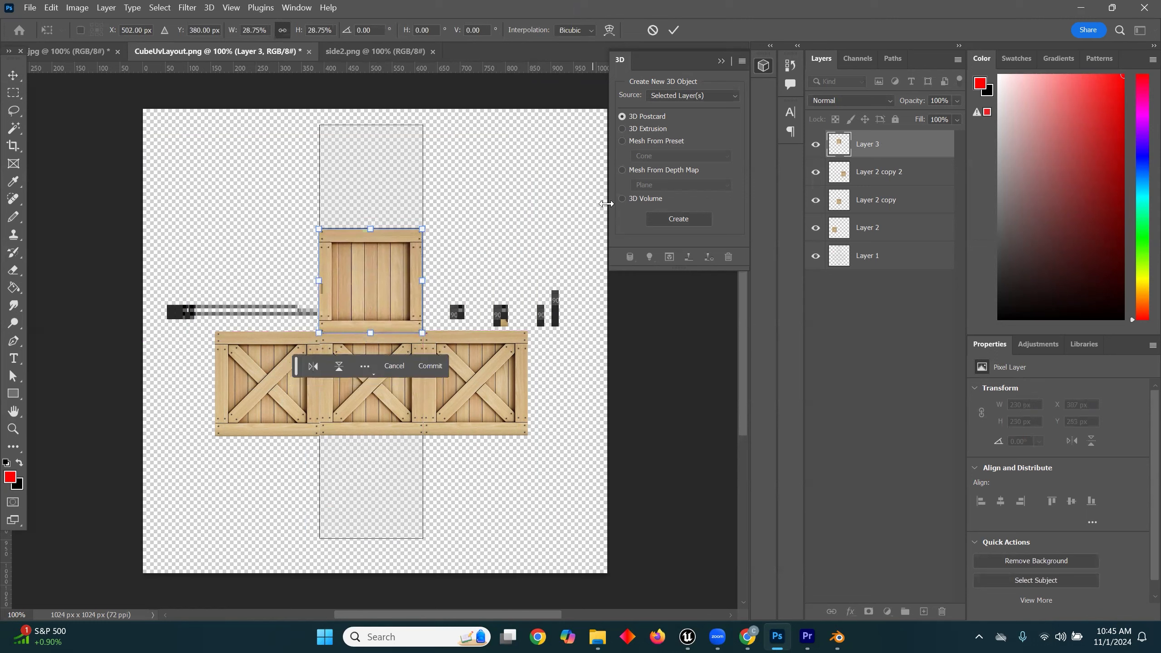
{"action": "key", "text": "Return"}
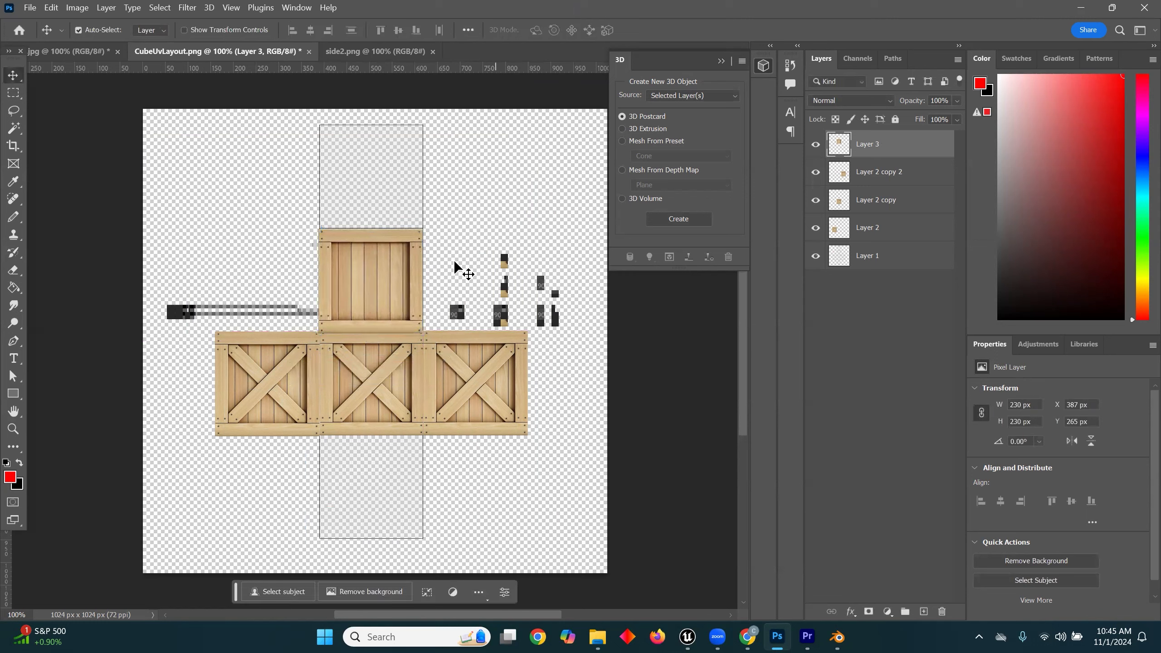
{"action": "left_click_drag", "start_coordinate": [400, 277], "coordinate": [392, 498]}
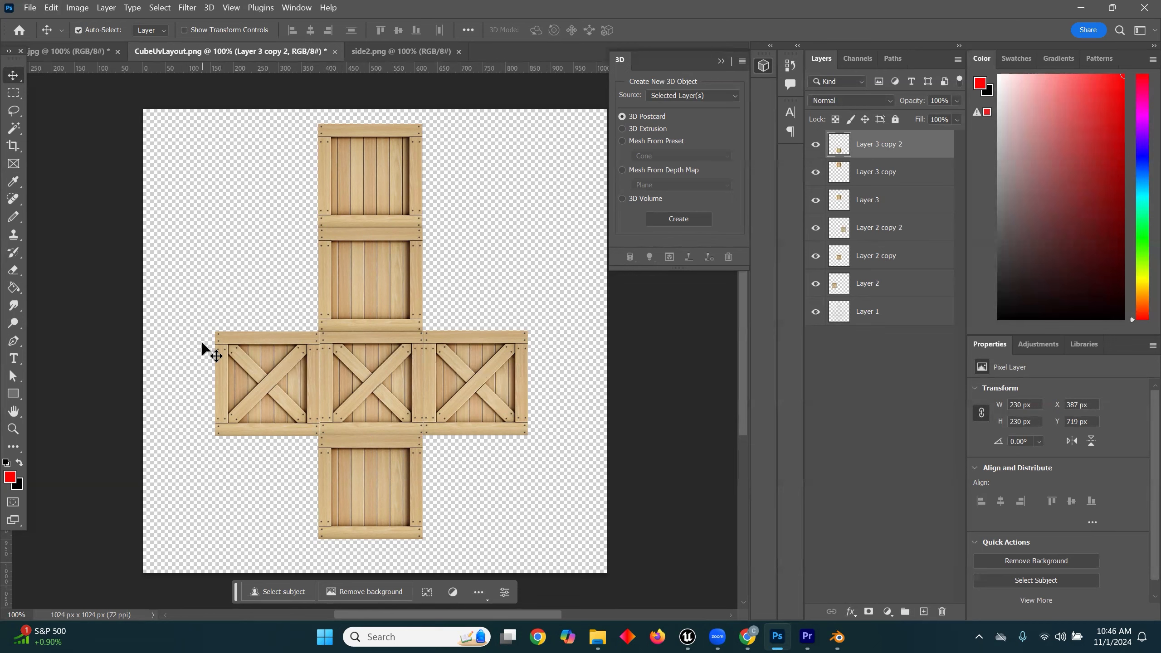
Step: Export the finished texture as a PNG named crateunwrap in the crate folder
{"action": "left_click", "coordinate": [28, 8]}
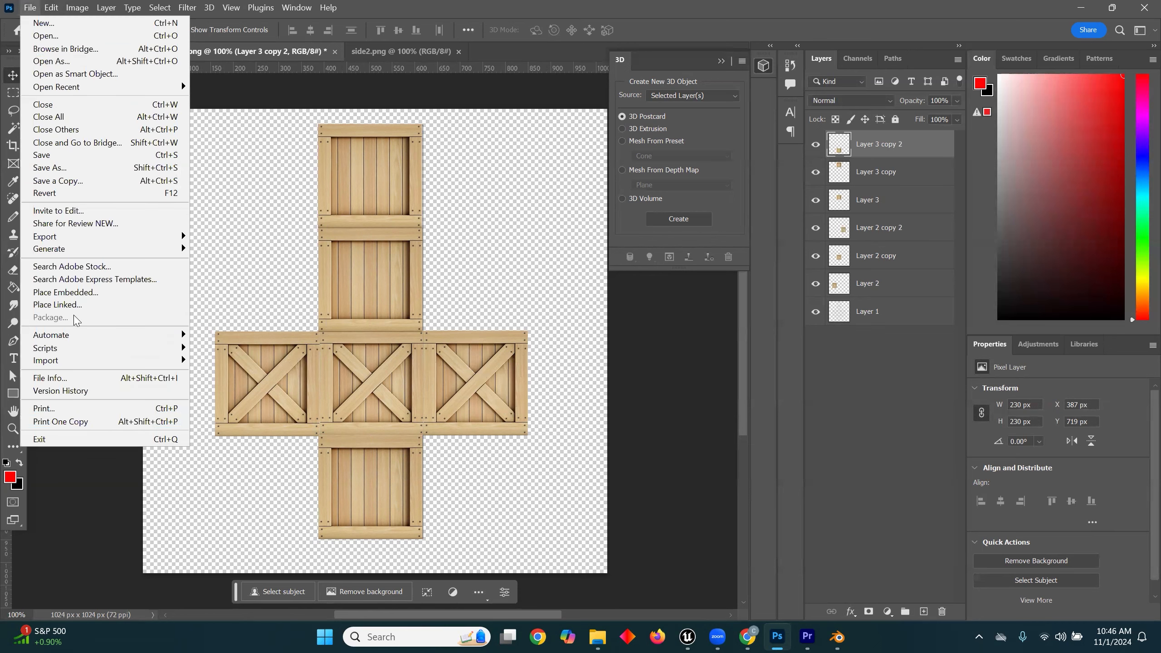
{"action": "mouse_move", "coordinate": [127, 243]}
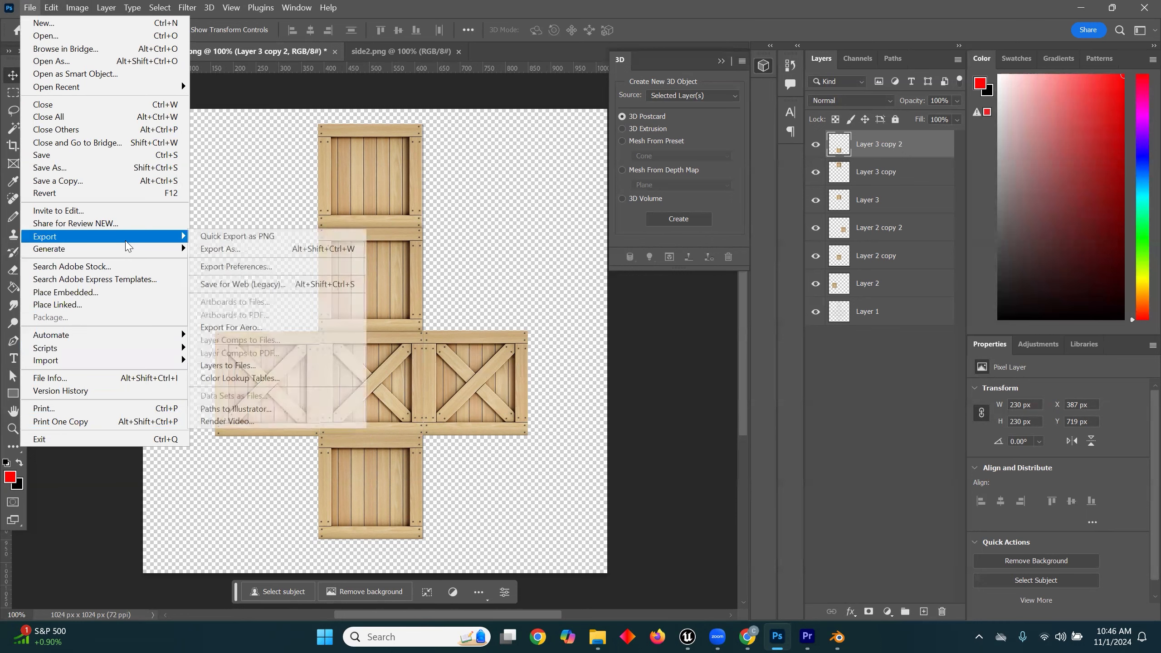
{"action": "left_click", "coordinate": [251, 236]}
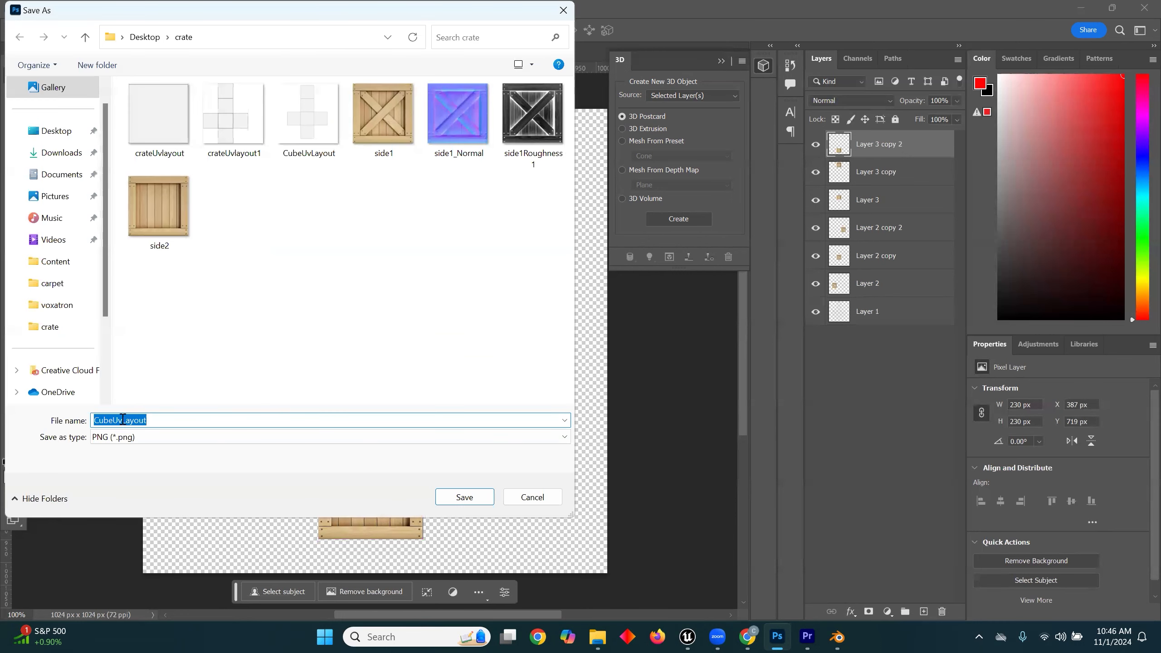
{"action": "type", "text": "crate"}
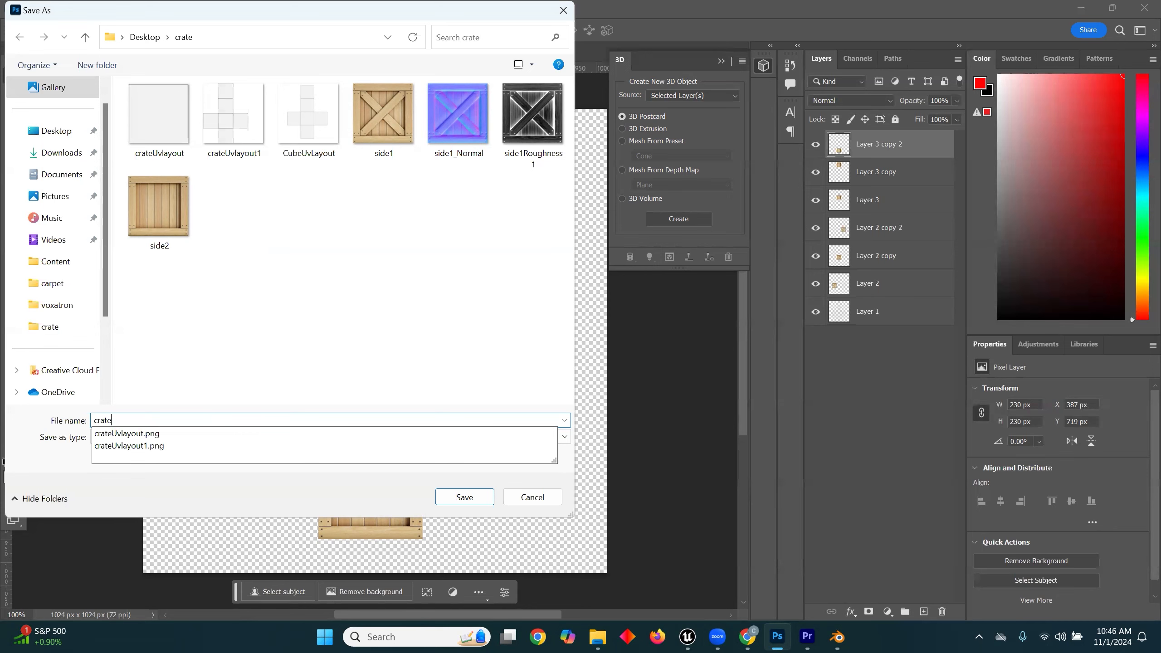
{"action": "type", "text": "unwrap"}
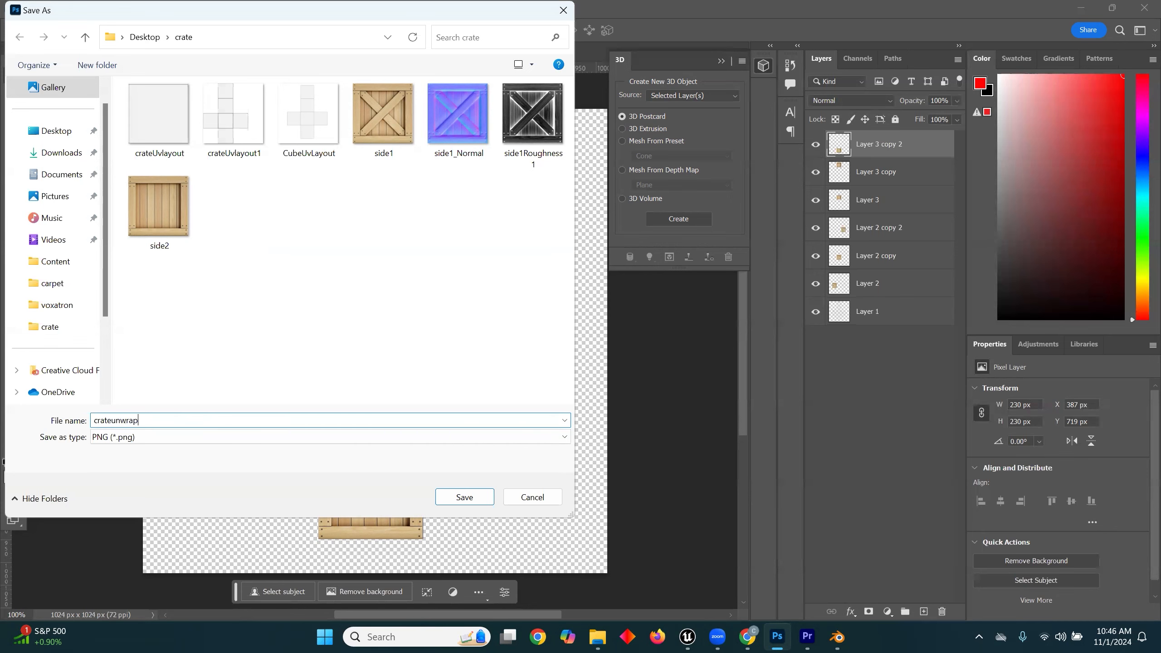
{"action": "key", "text": "Return"}
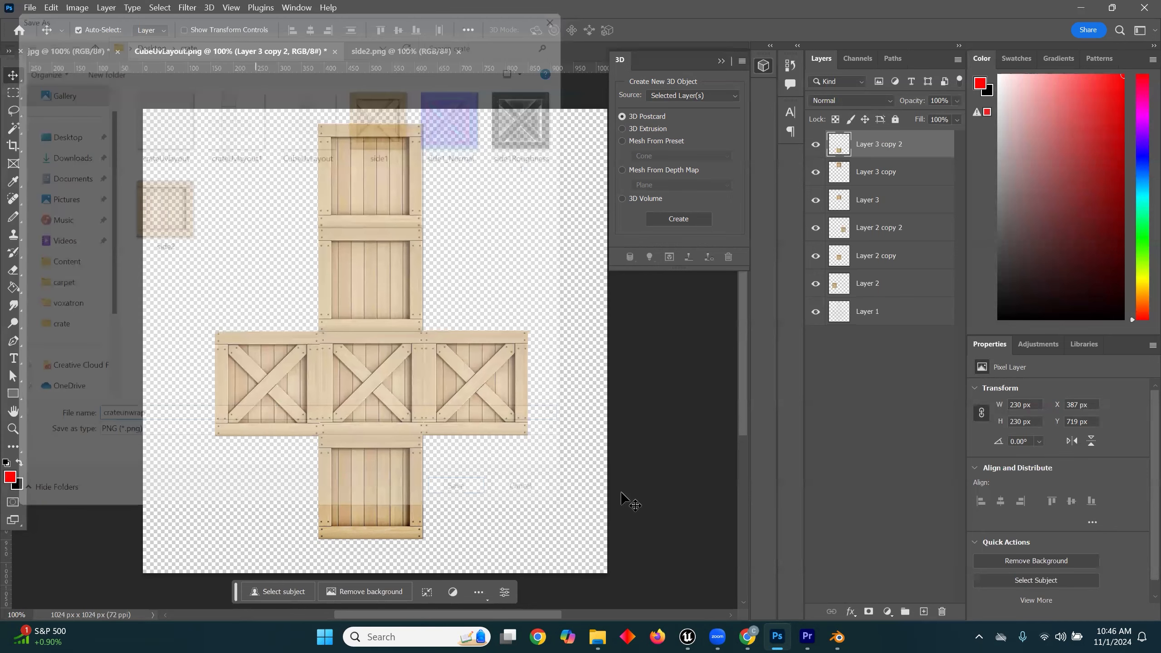
Step: Switch back to Blender and, in the Shading workspace, replace the cube's crate material with the one named Material
{"action": "left_click", "coordinate": [838, 637]}
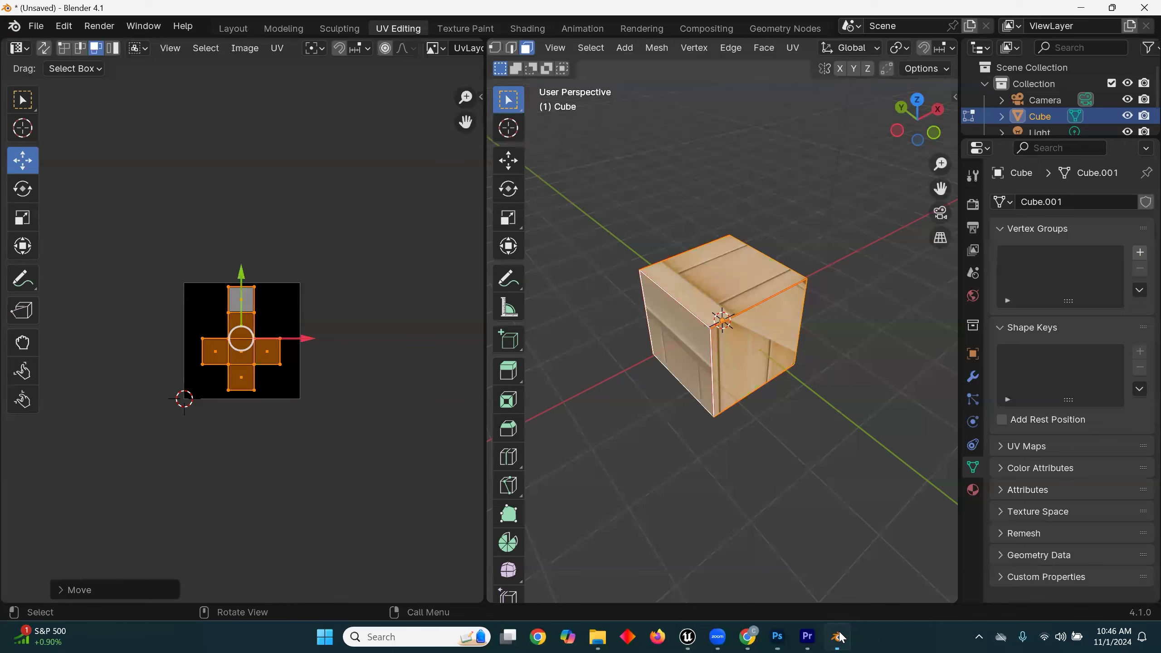
{"action": "middle_click_drag", "start_coordinate": [850, 345], "coordinate": [711, 370]}
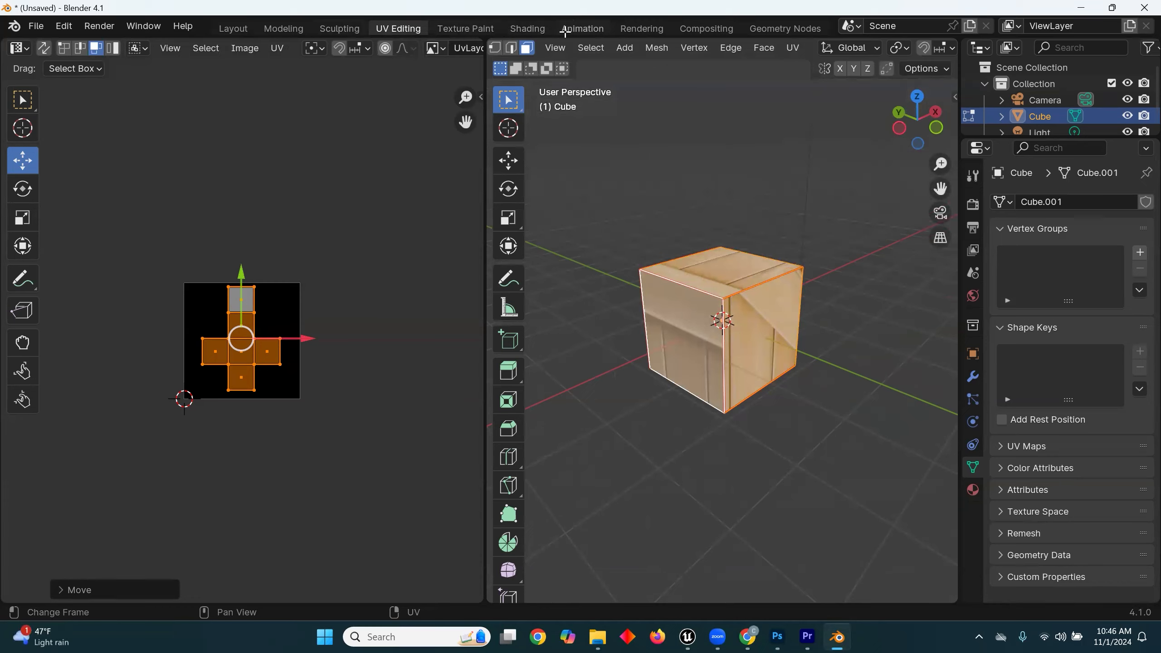
{"action": "left_click", "coordinate": [516, 30]}
{"action": "middle_click_drag", "start_coordinate": [391, 480], "coordinate": [277, 596]}
{"action": "scroll", "coordinate": [517, 444], "scroll_direction": "down", "scroll_amount": 3}
{"action": "middle_click_drag", "start_coordinate": [477, 525], "coordinate": [437, 617]}
{"action": "left_click_drag", "start_coordinate": [480, 404], "coordinate": [498, 399]}
{"action": "left_click_drag", "start_coordinate": [601, 374], "coordinate": [610, 366]}
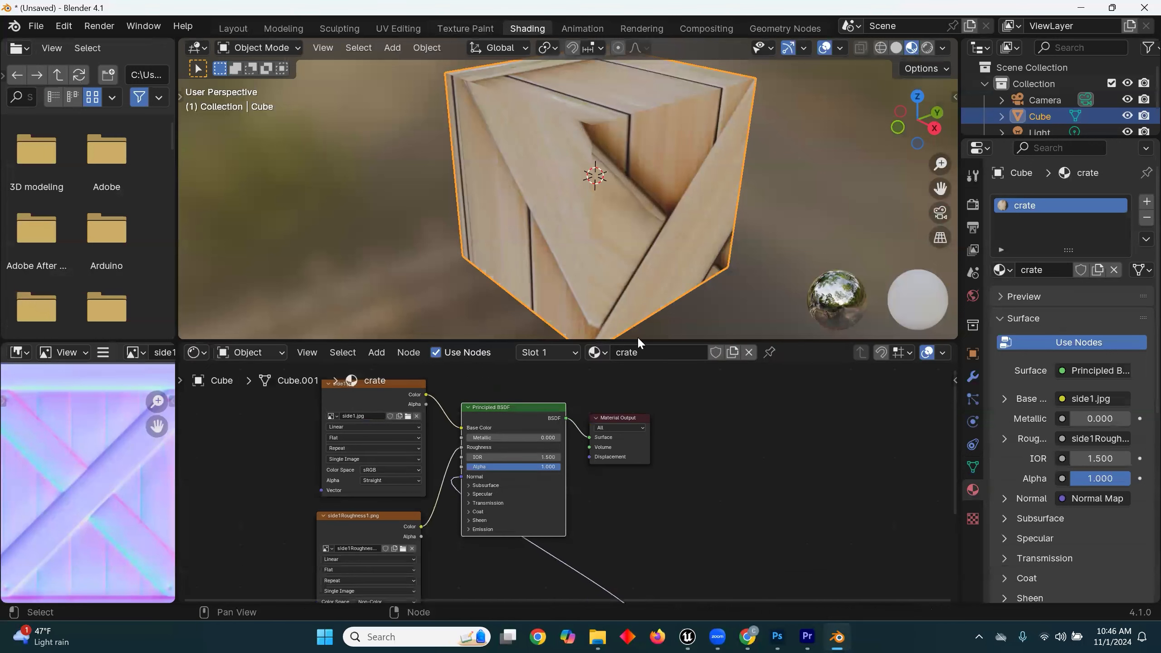
{"action": "middle_click_drag", "start_coordinate": [709, 399], "coordinate": [750, 397]}
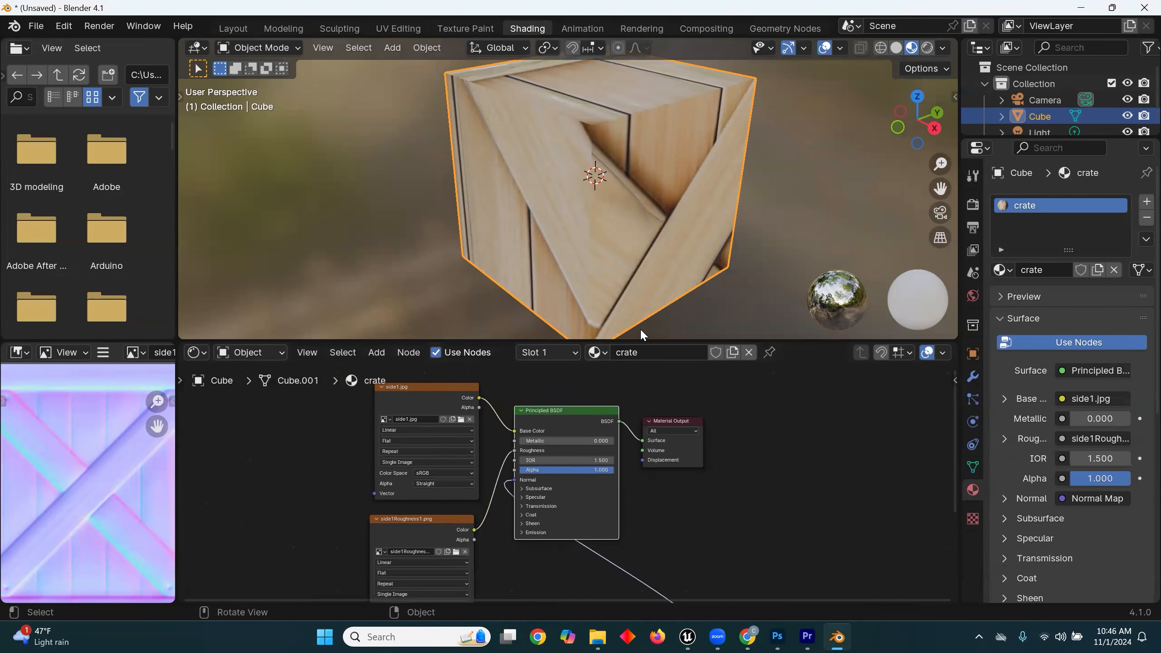
{"action": "left_click", "coordinate": [597, 352]}
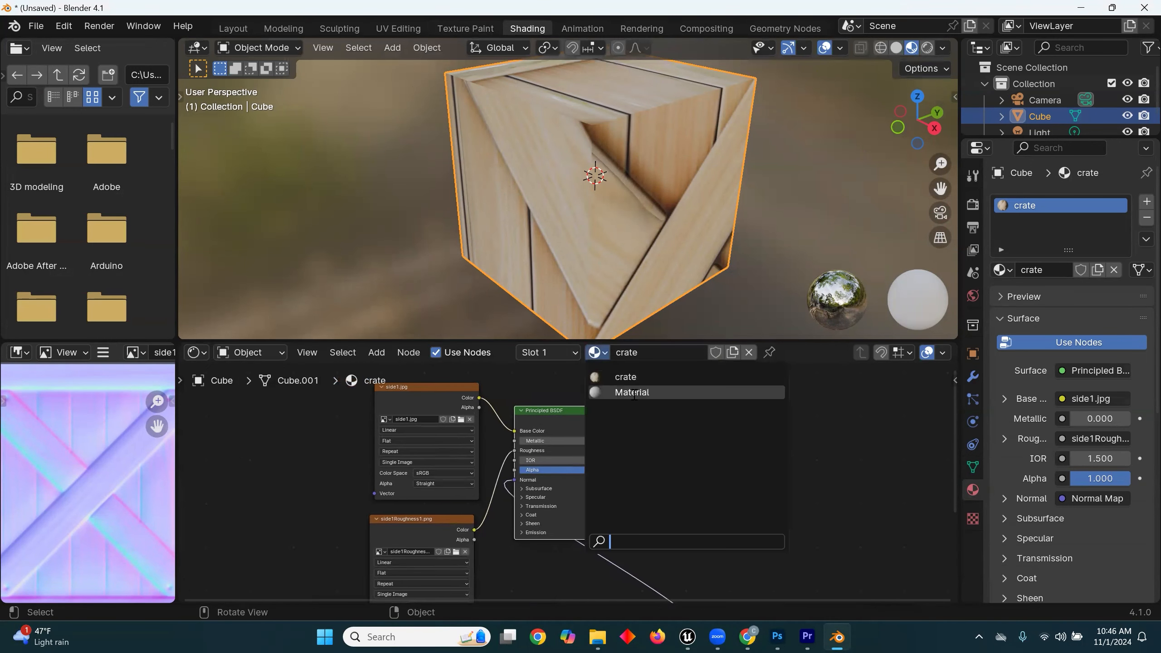
{"action": "left_click", "coordinate": [672, 391]}
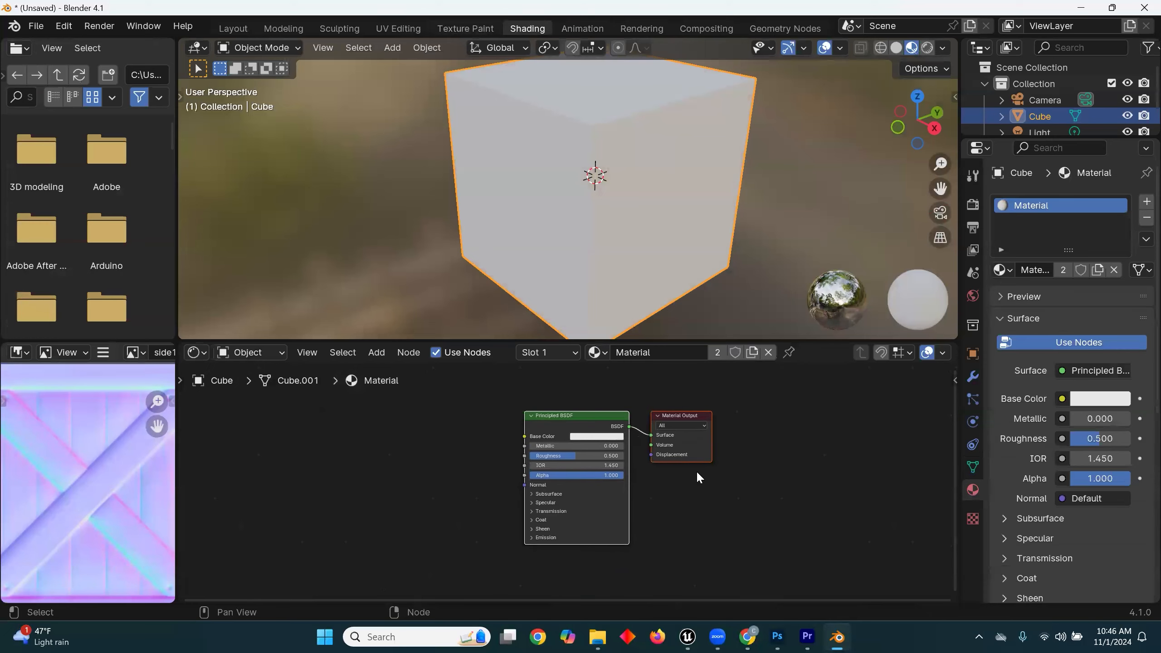
Step: Add crateunwrap.png from the crate folder as an image texture node and connect its Color to the Principled BSDF's Base Color
{"action": "left_click", "coordinate": [597, 636]}
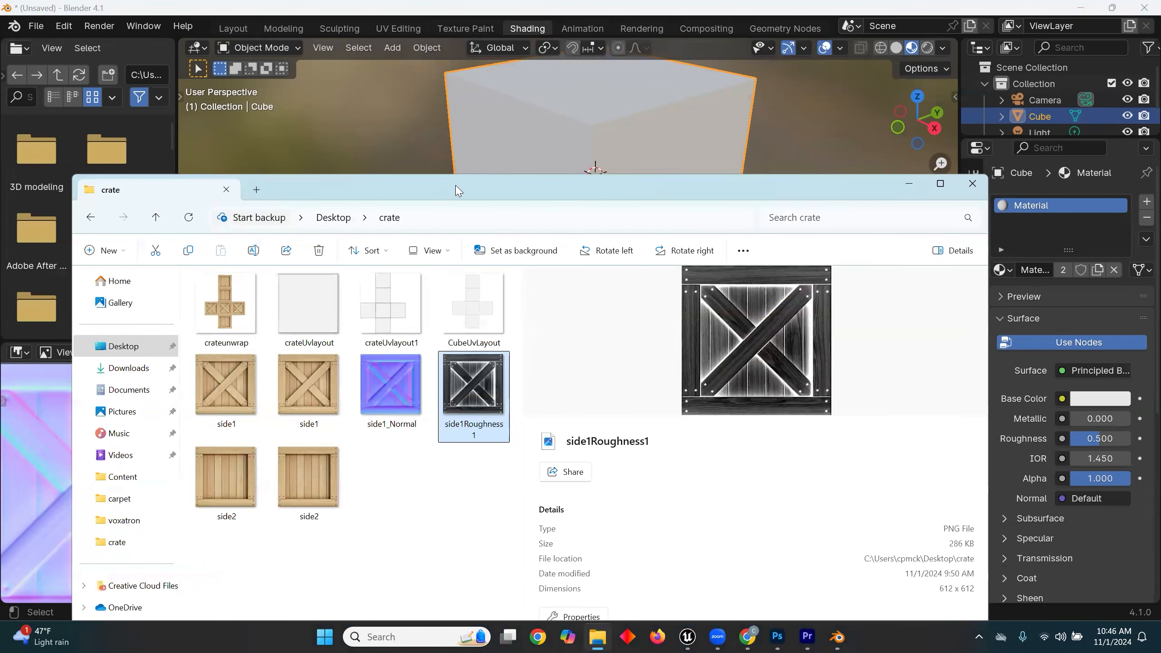
{"action": "left_click_drag", "start_coordinate": [458, 191], "coordinate": [990, 229]}
{"action": "left_click_drag", "start_coordinate": [757, 347], "coordinate": [343, 481]}
{"action": "left_click_drag", "start_coordinate": [1024, 231], "coordinate": [542, 232]}
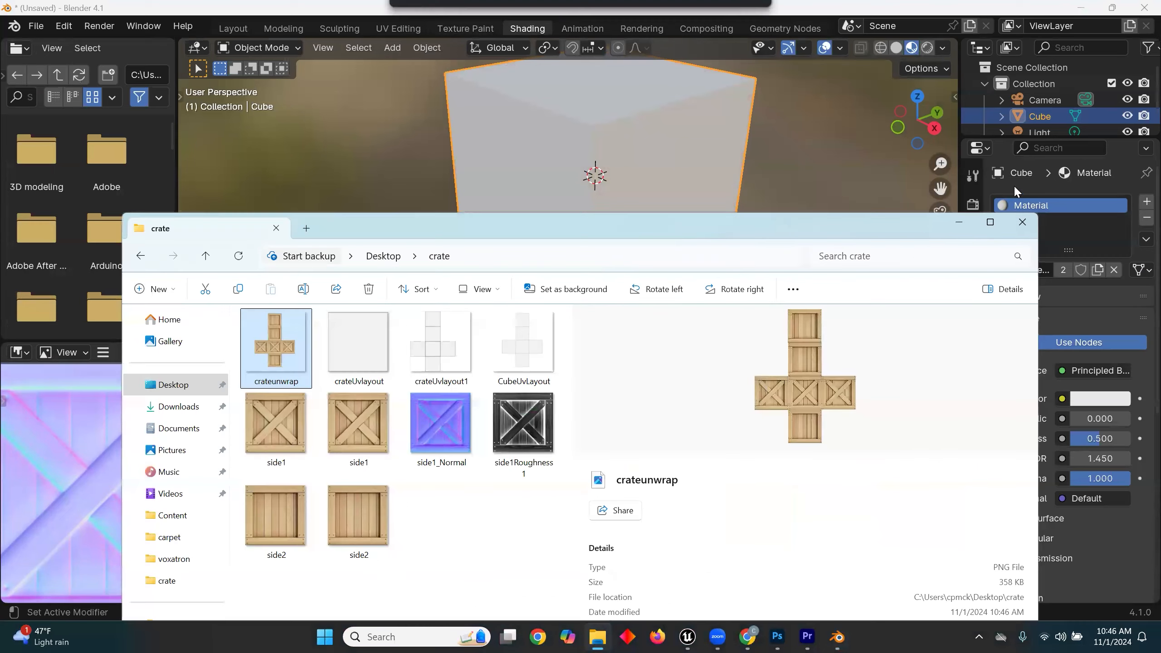
{"action": "left_click", "coordinate": [958, 227]}
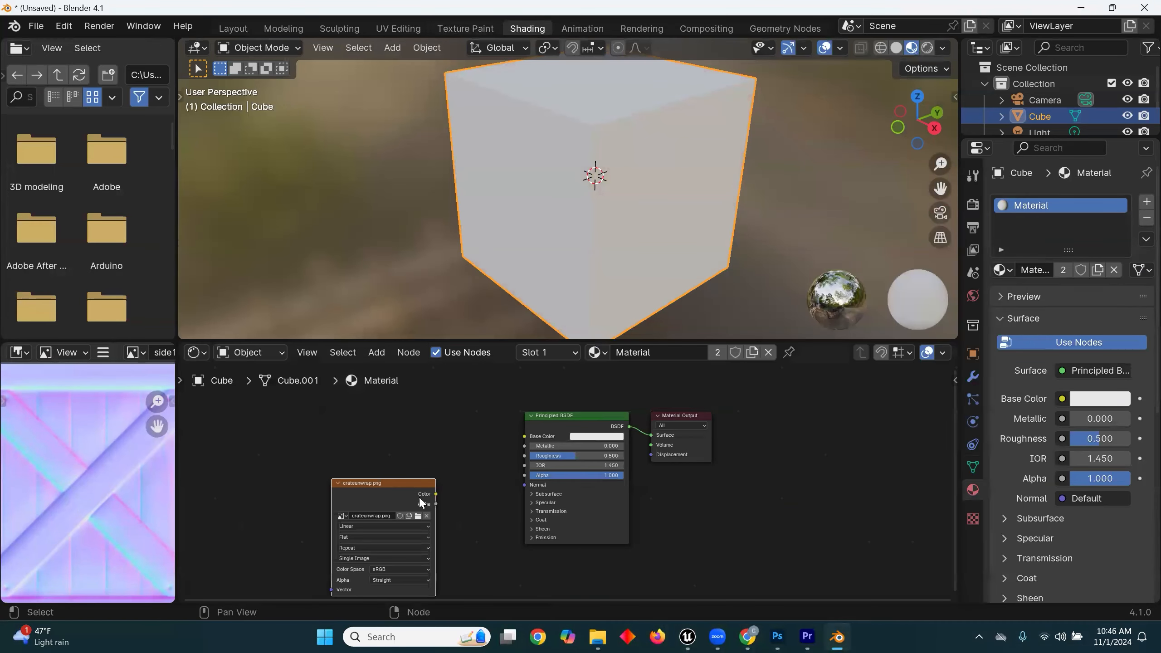
{"action": "left_click_drag", "start_coordinate": [435, 494], "coordinate": [523, 436]}
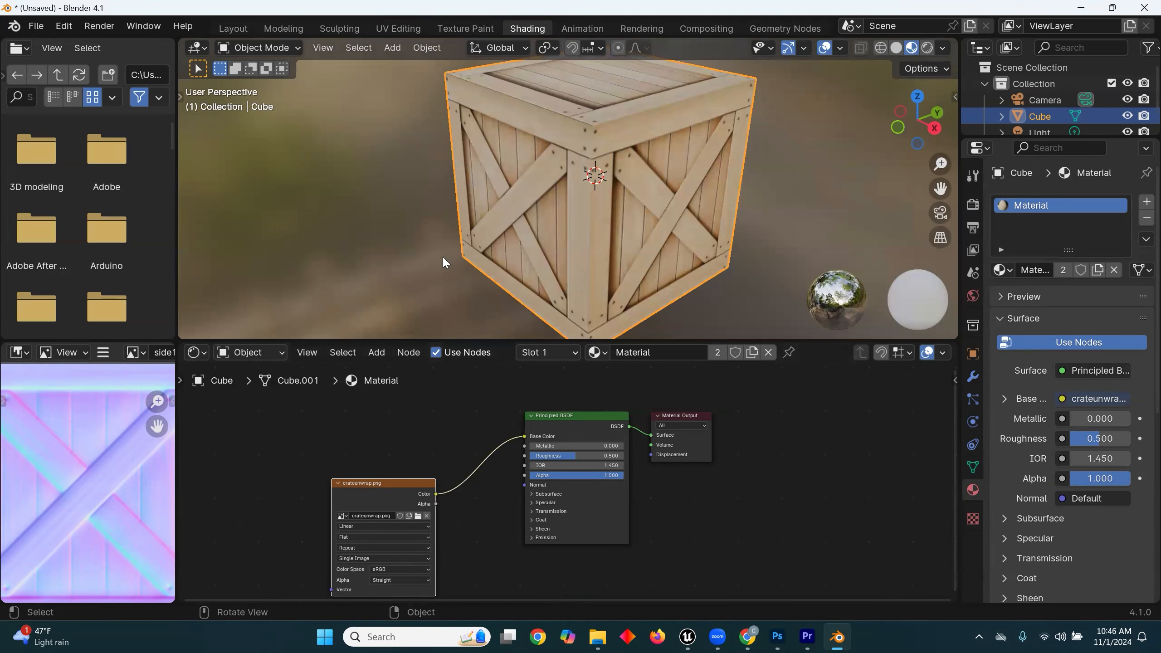
{"action": "middle_click_drag", "start_coordinate": [574, 199], "coordinate": [648, 203]}
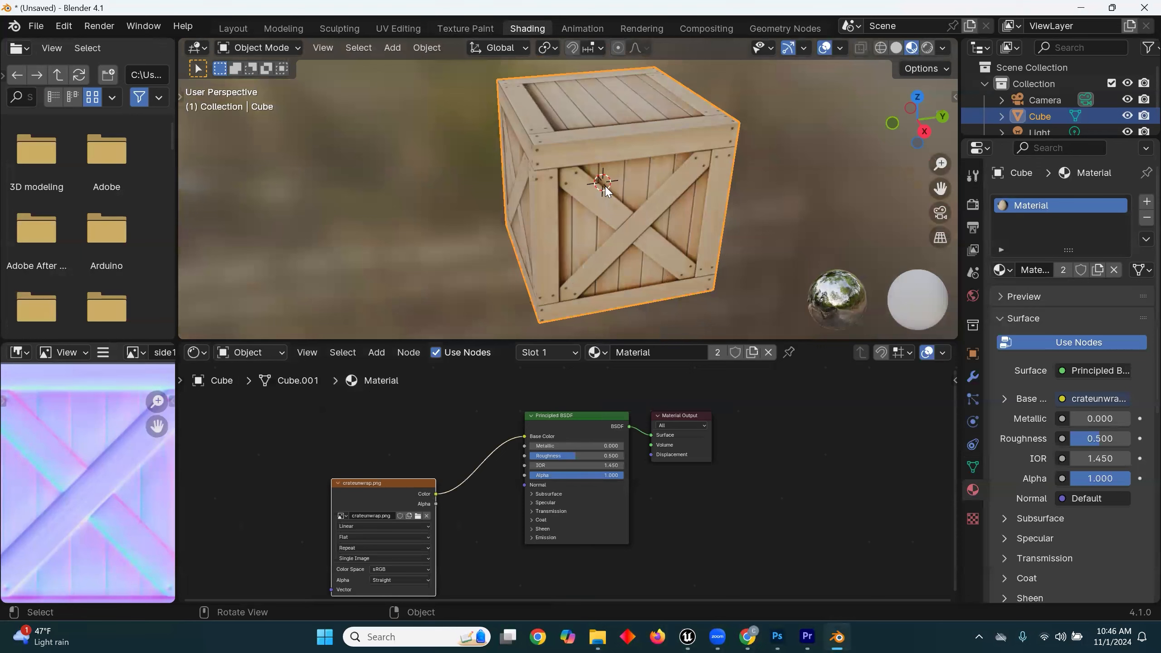